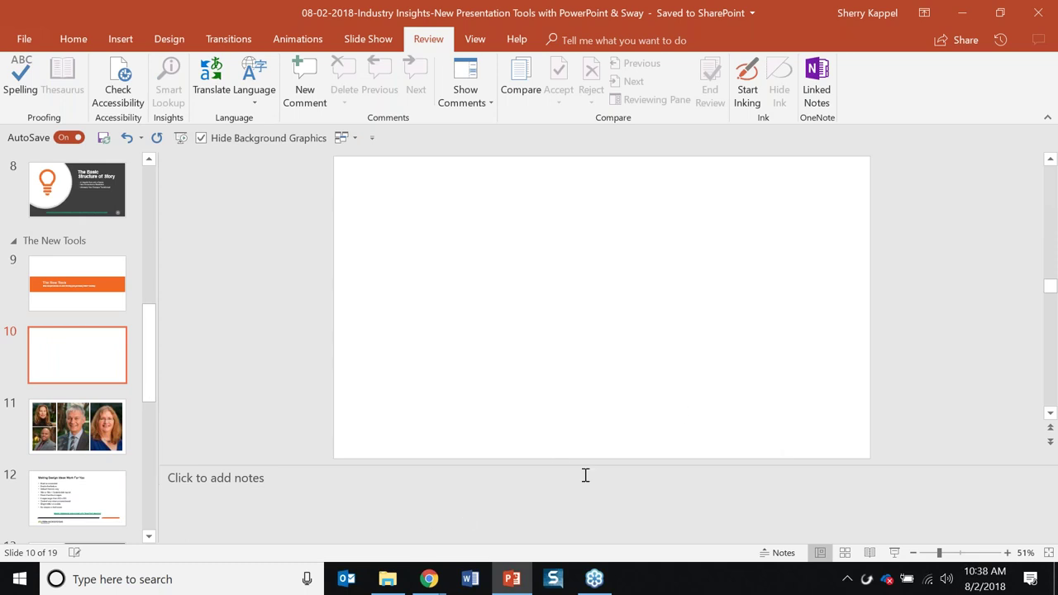
Zoom the slide view to 70% and collapse the notes pane
left_click(1006, 552)
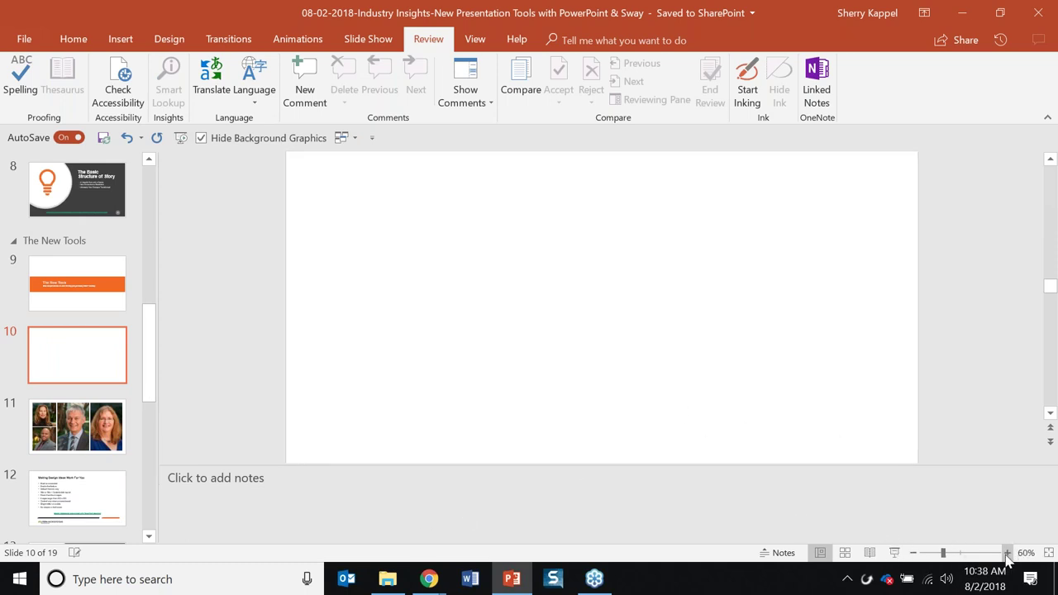
left_click(1007, 552)
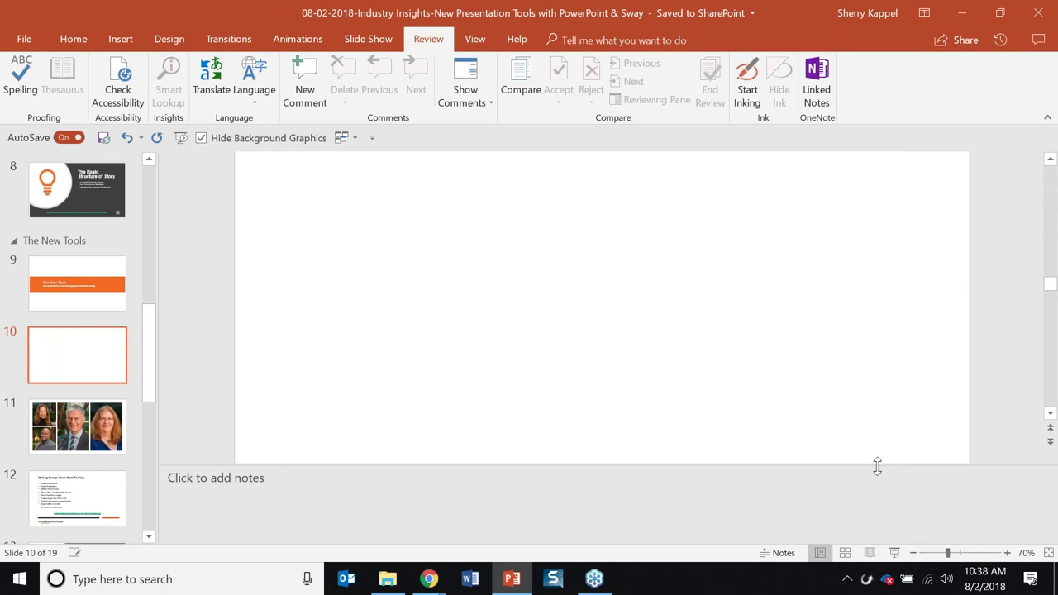
left_click_drag(877, 467, 863, 543)
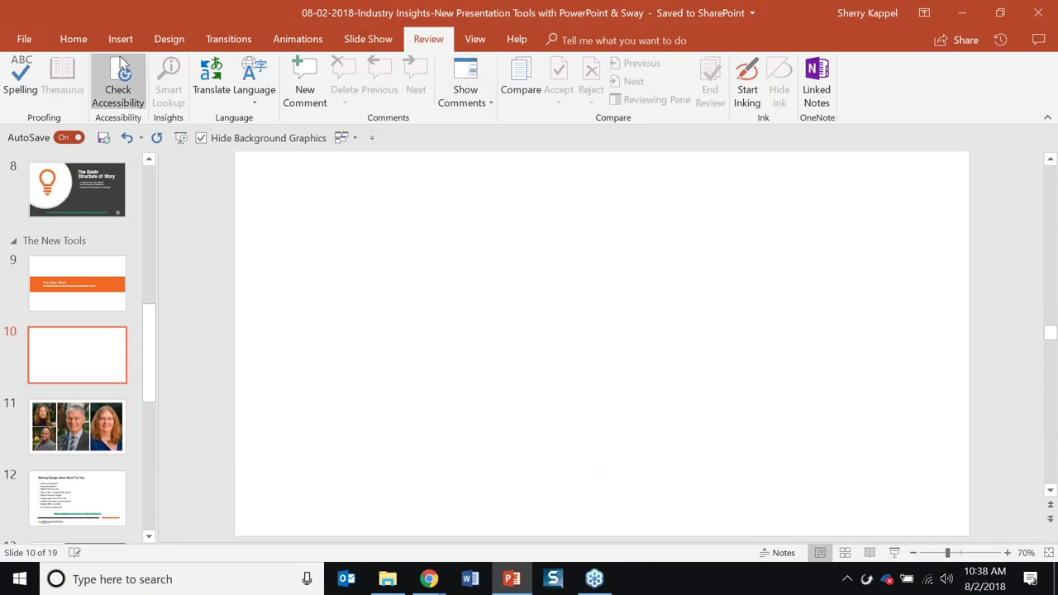
Insert the four headshot photos from the _PresentationWebinar folder onto slide 10
left_click(124, 39)
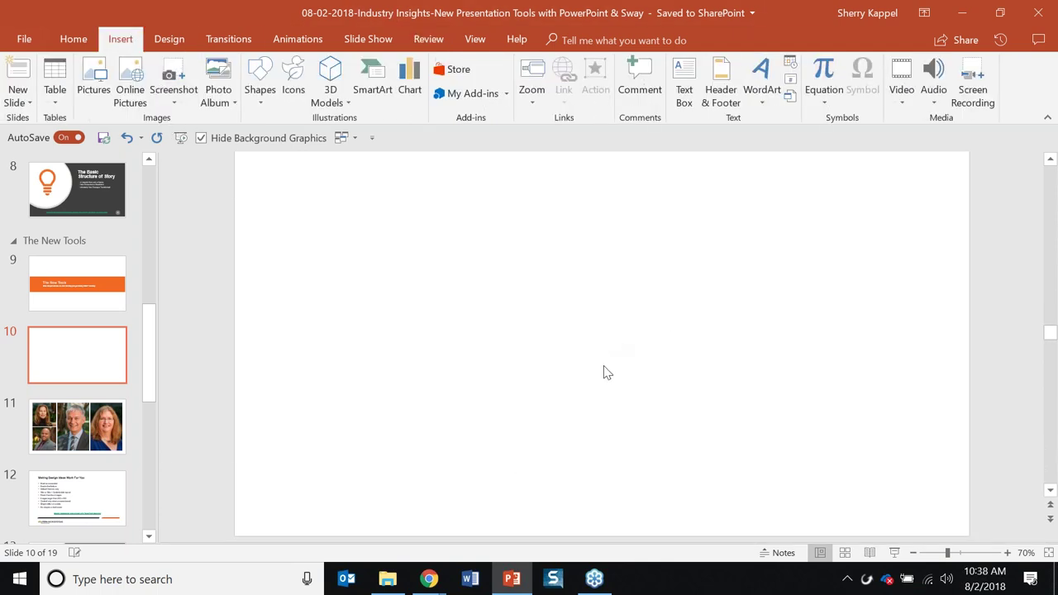
left_click(95, 93)
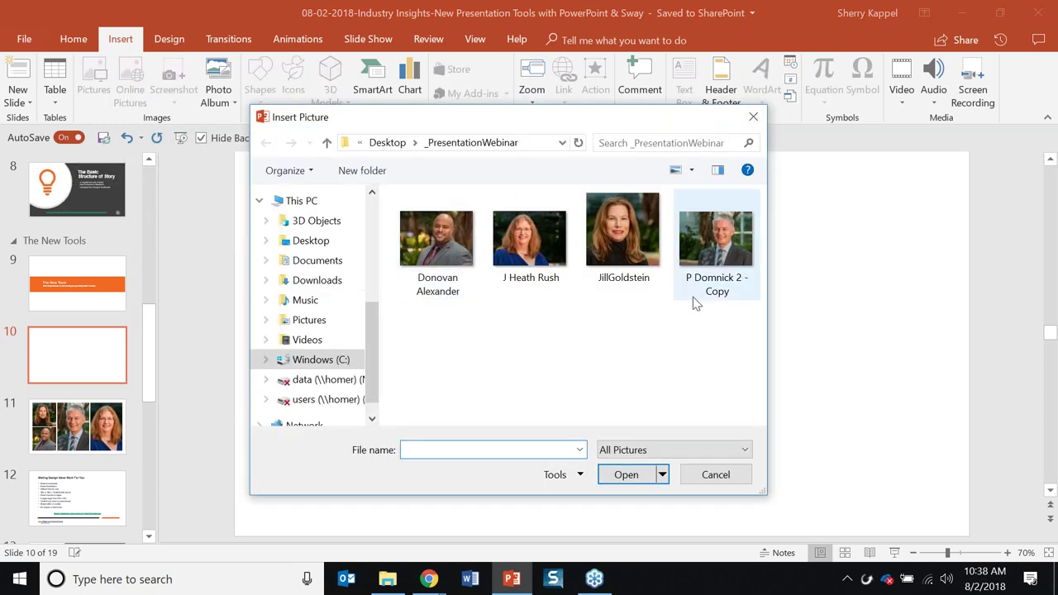
left_click(444, 281)
left_click(560, 270, "ctrl")
left_click(618, 262, "ctrl")
left_click(727, 265, "ctrl")
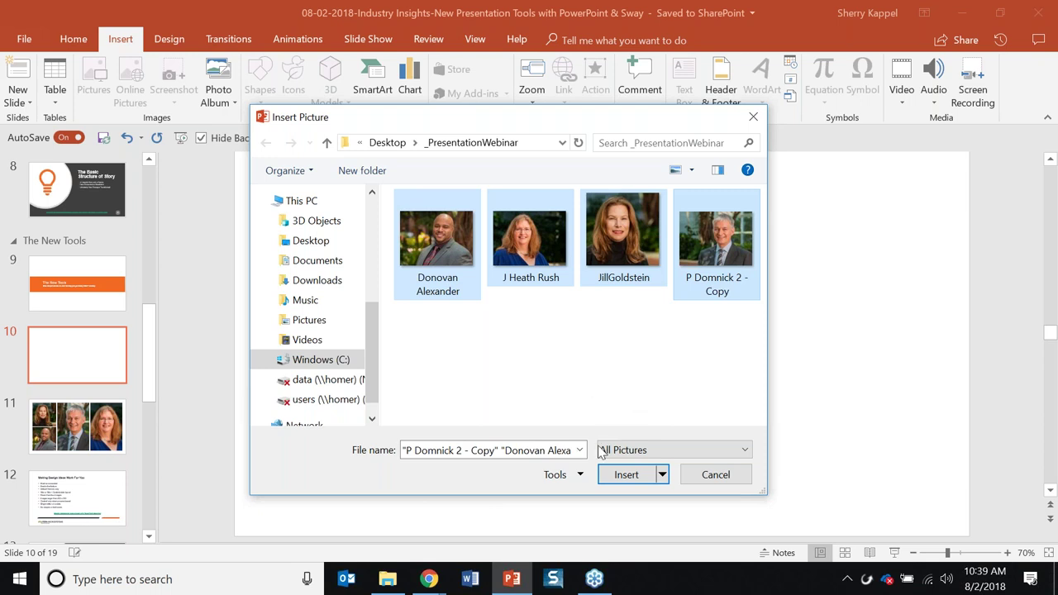
left_click(624, 476)
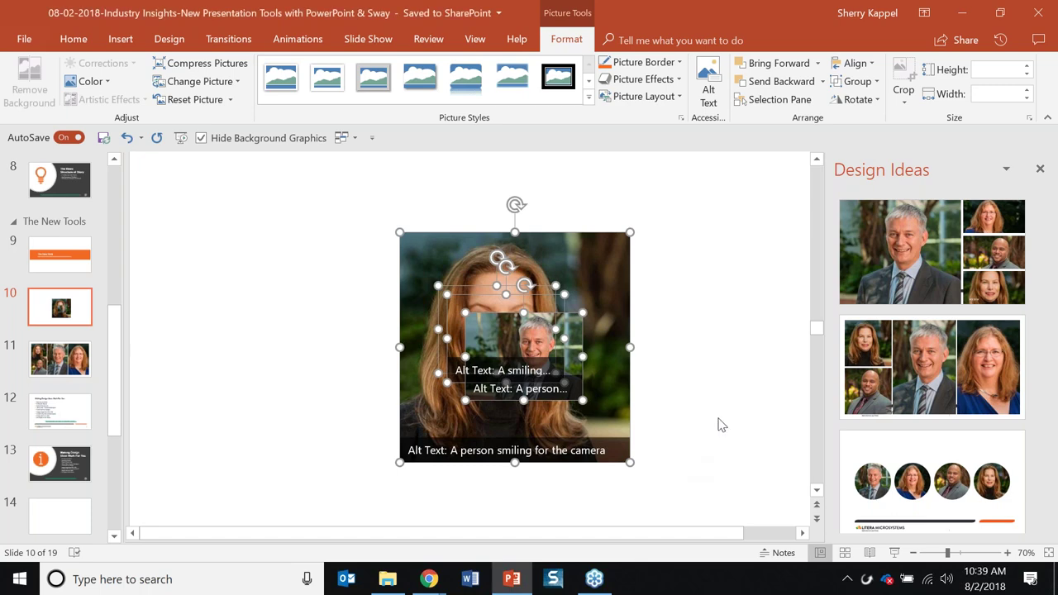
Switch to the Design tab and deselect the inserted headshot photos
left_click(170, 39)
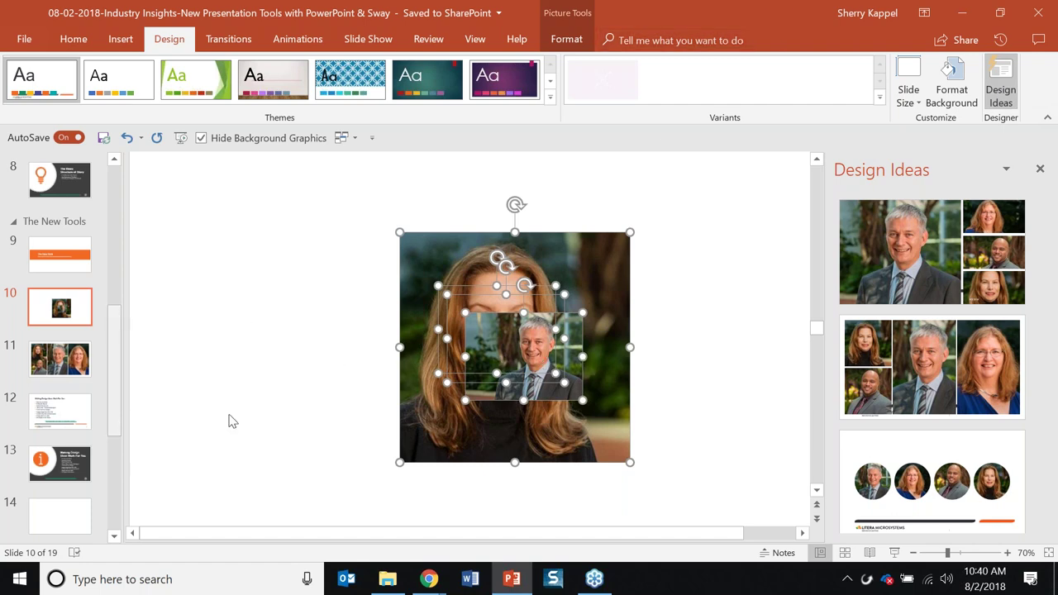
left_click(198, 330)
Undo the earlier insertion, then reinsert all four headshots using Ctrl+A in the Pictures dialog
key("ctrl+z")
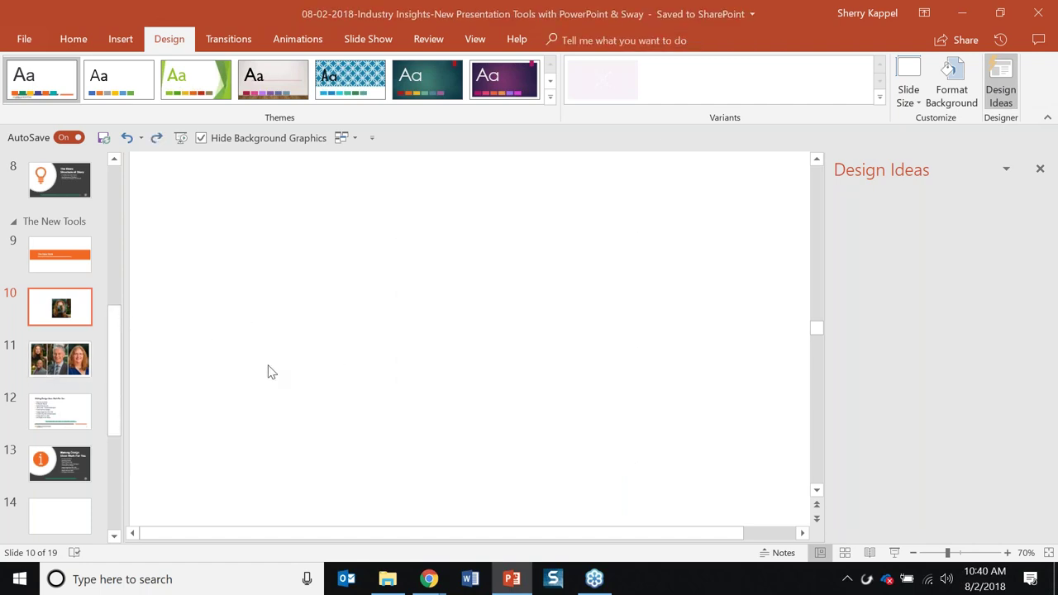
left_click(121, 40)
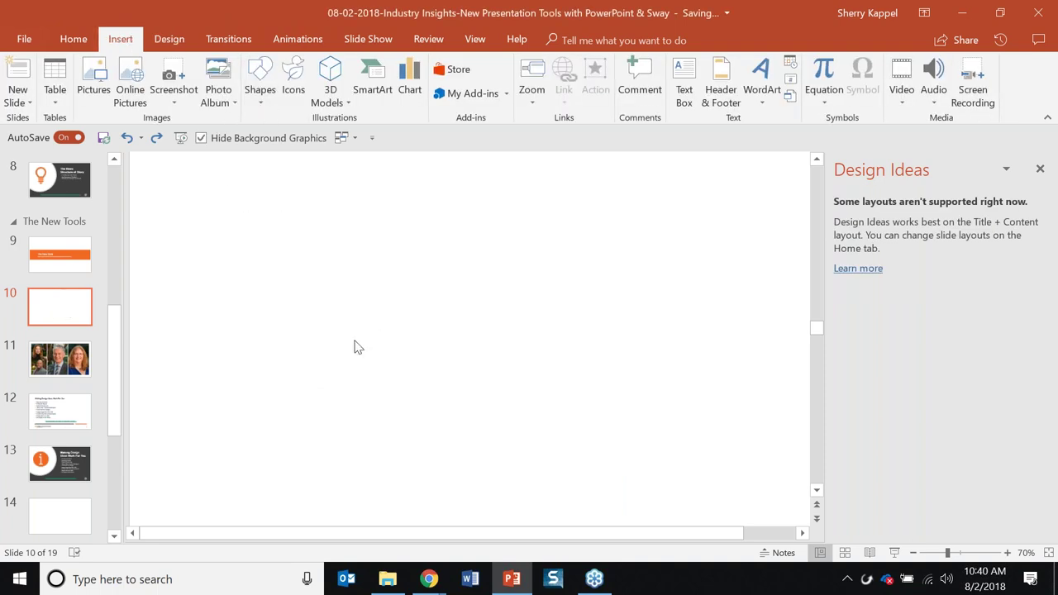
left_click(92, 83)
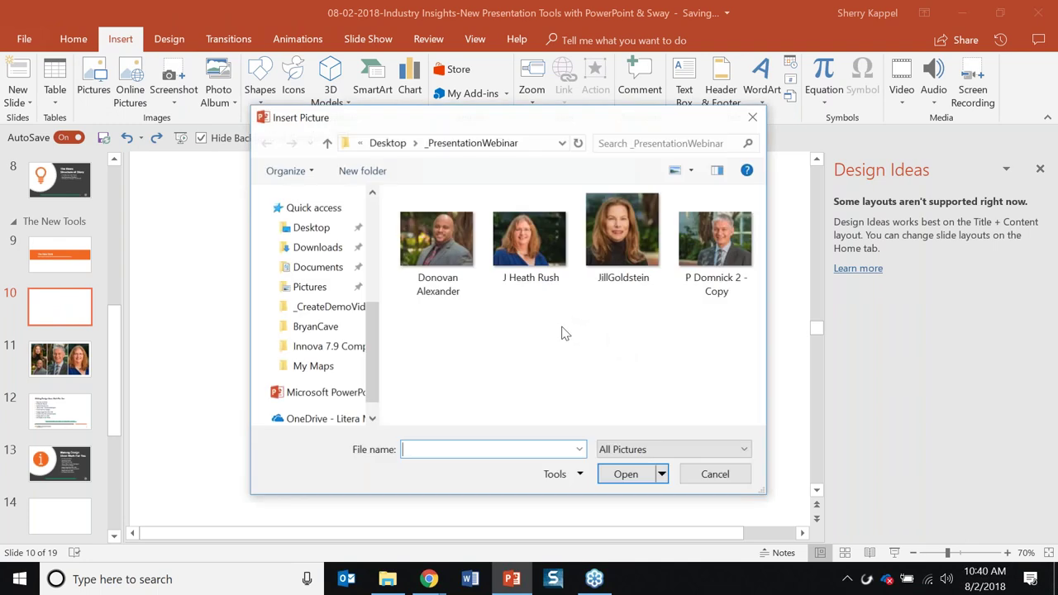
key("ctrl+a")
left_click(626, 475)
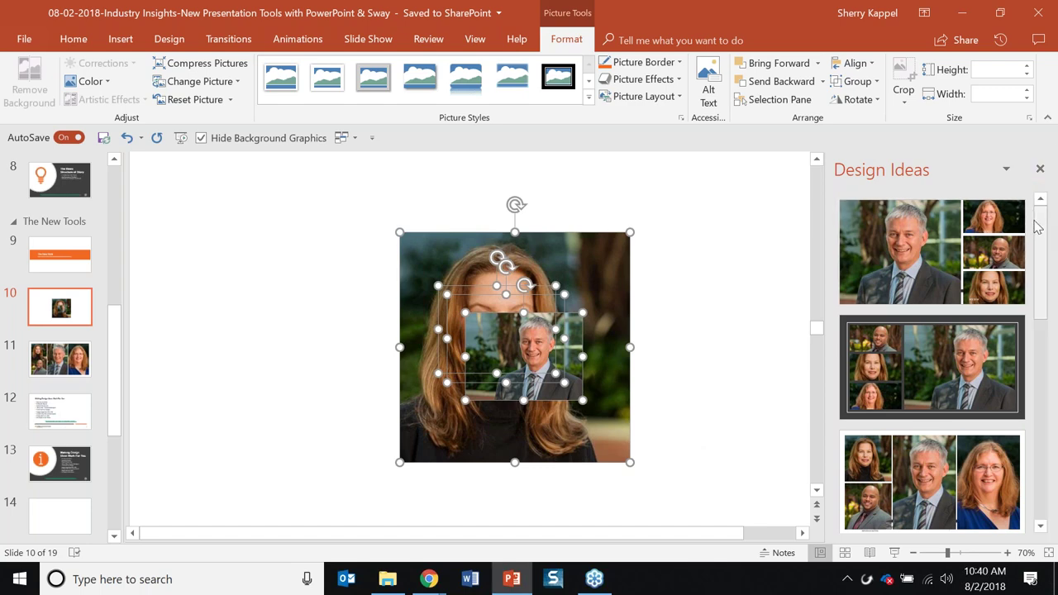
Try the three-column and diagonal Design Ideas layouts, settling on the framed four-photo grid
left_click_drag(1038, 227, 1040, 265)
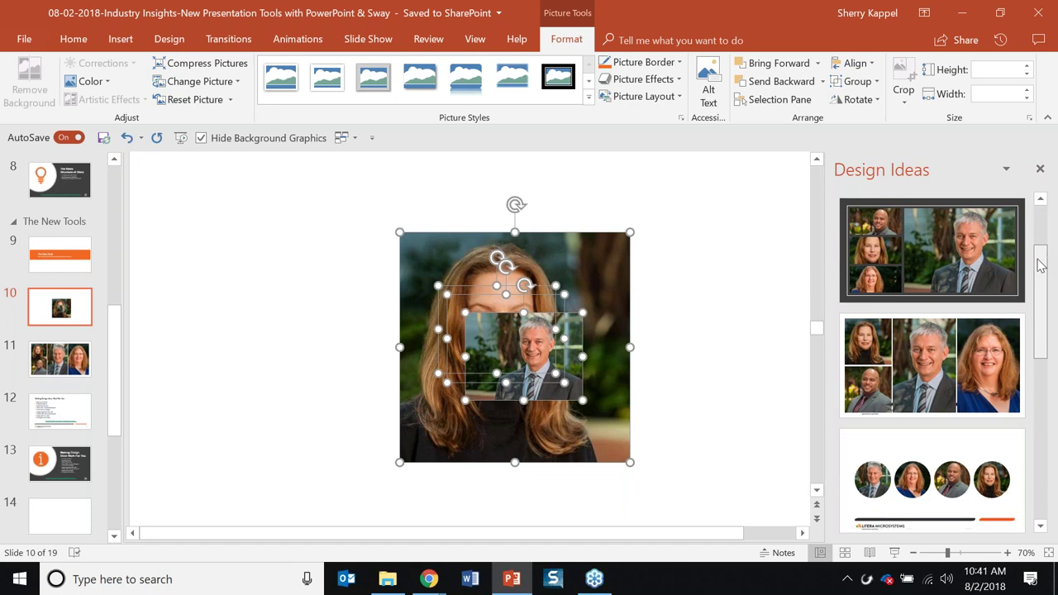
left_click(994, 348)
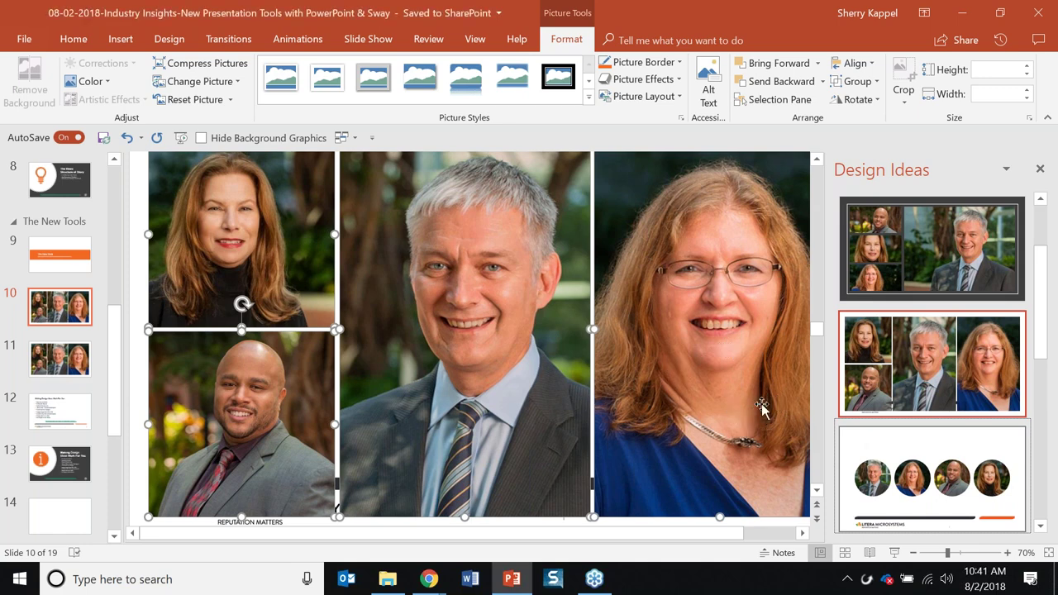
left_click_drag(1045, 264, 1022, 335)
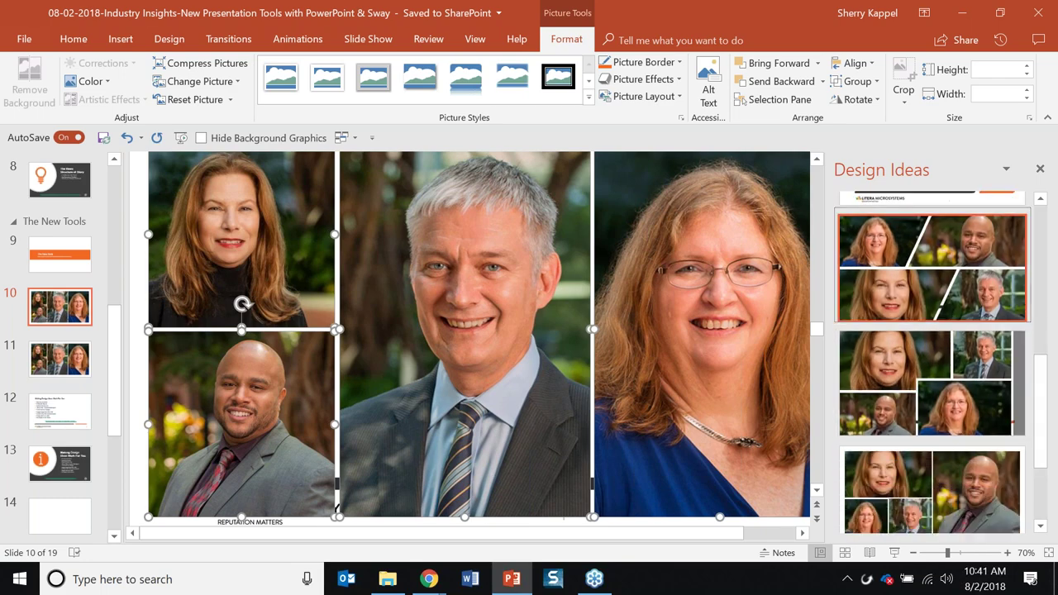
left_click(942, 312)
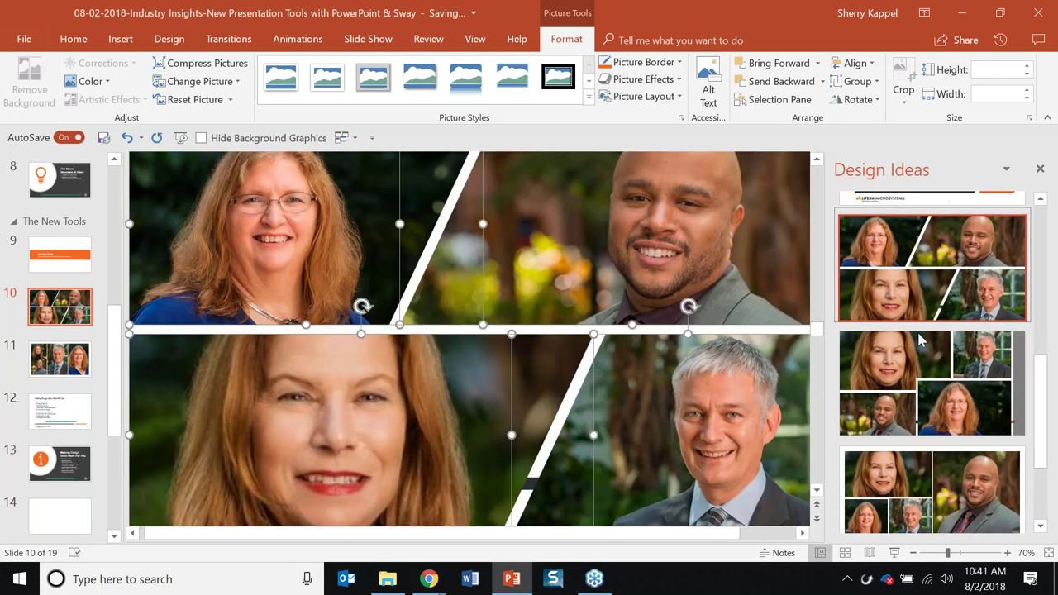
left_click(975, 395)
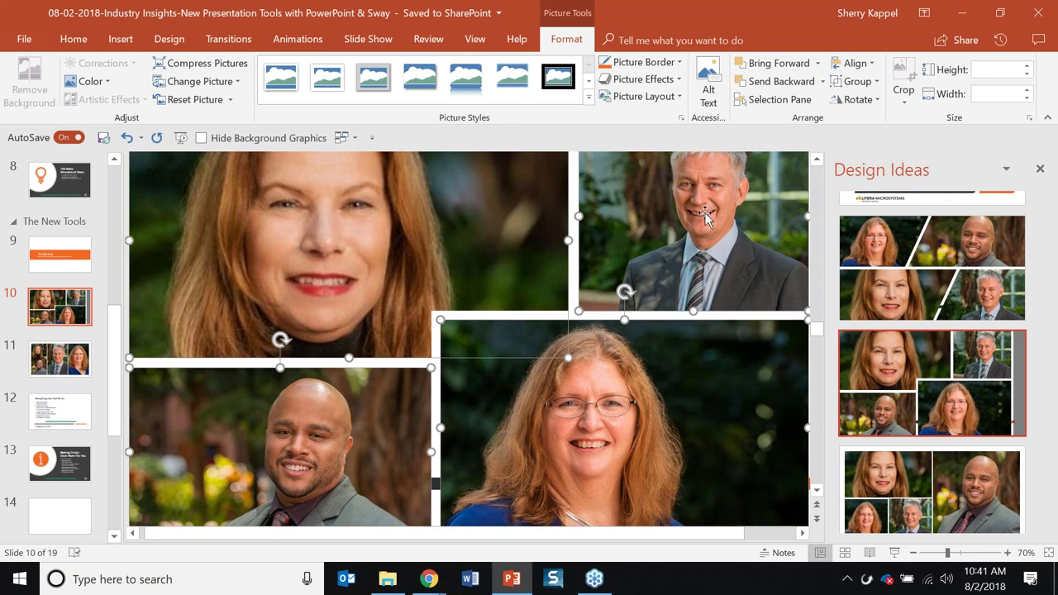
left_click(25, 40)
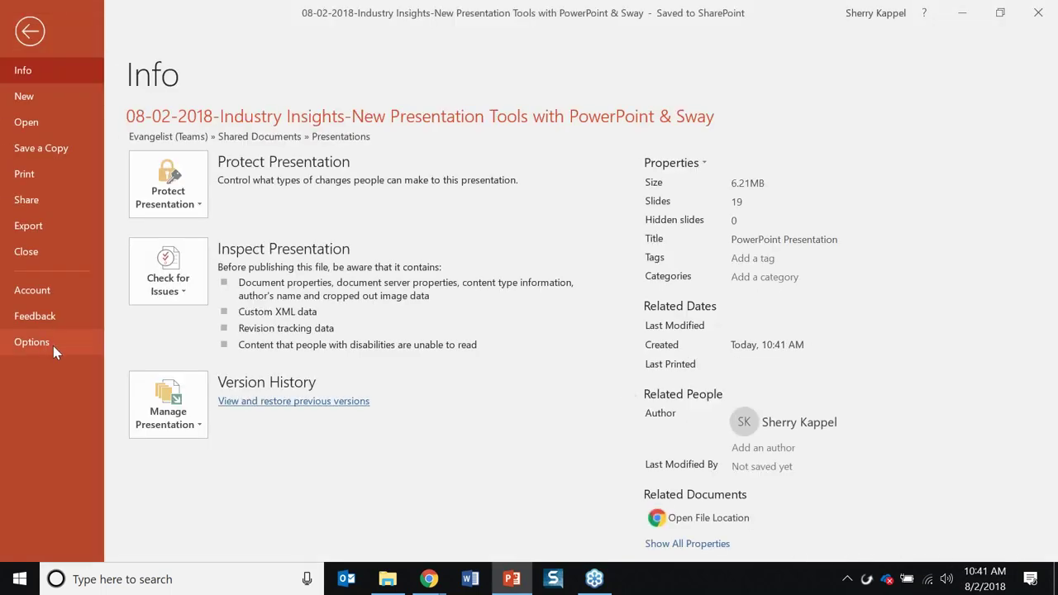
left_click(53, 345)
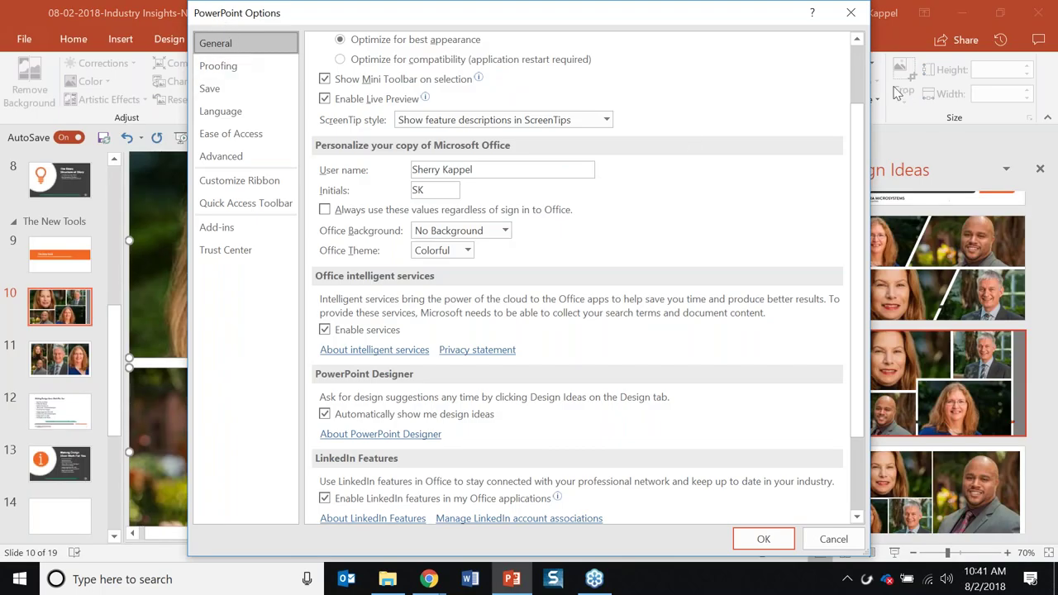
left_click_drag(859, 132, 856, 205)
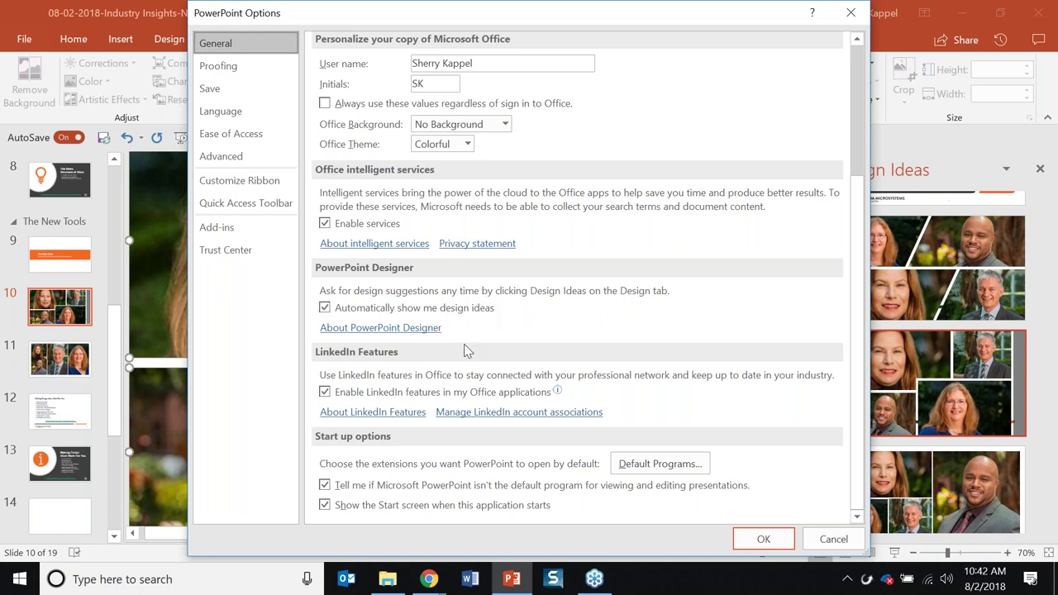
left_click(850, 12)
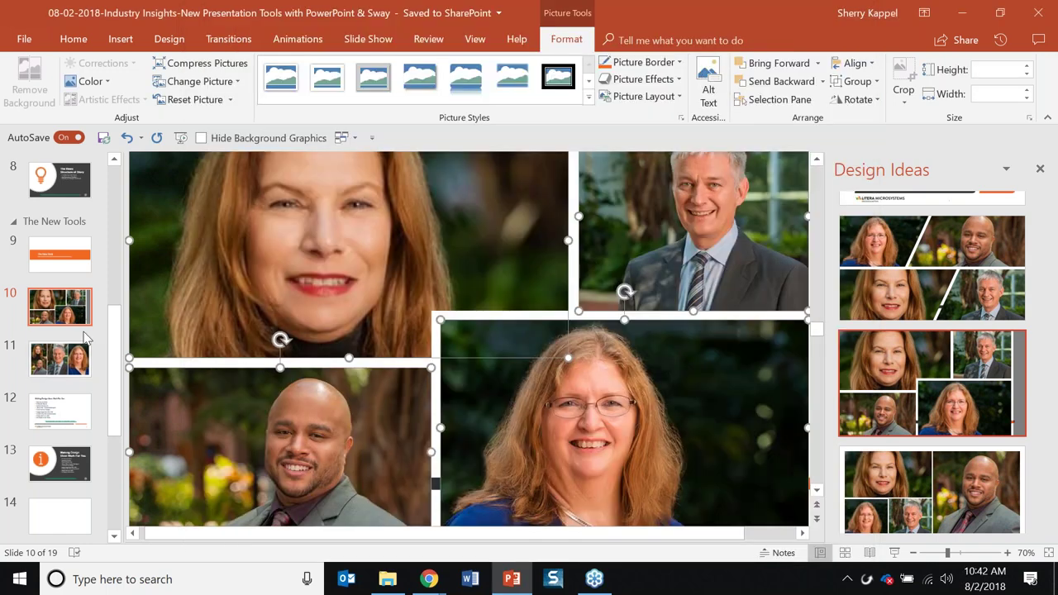
Select slide 12, 'Making Design Ideas Work For You'
left_click(83, 405)
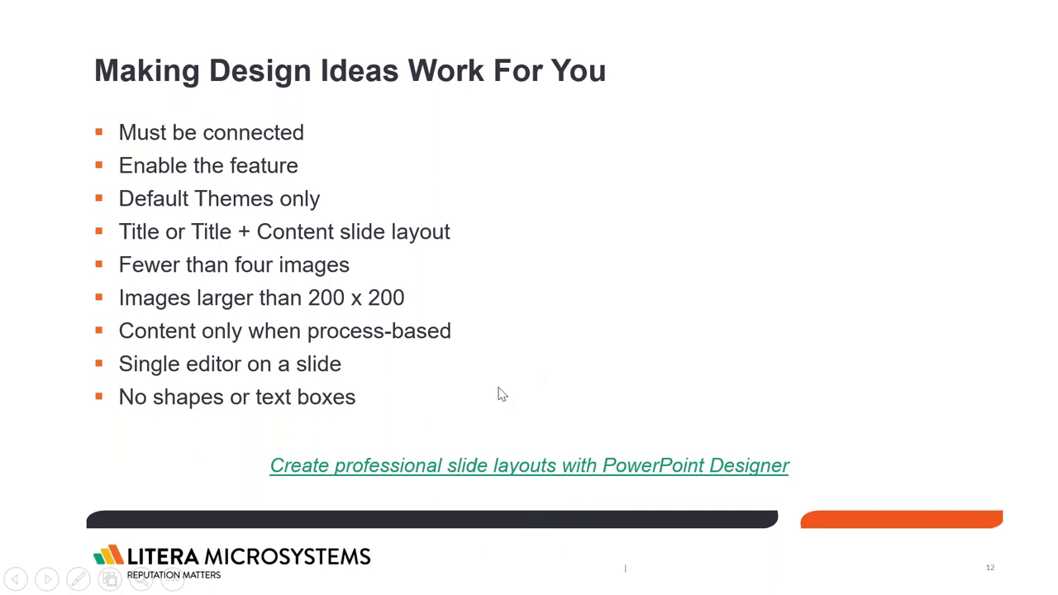
Exit the slide show, open Design Ideas, and delete slide 12's Designer link text box
key("Escape")
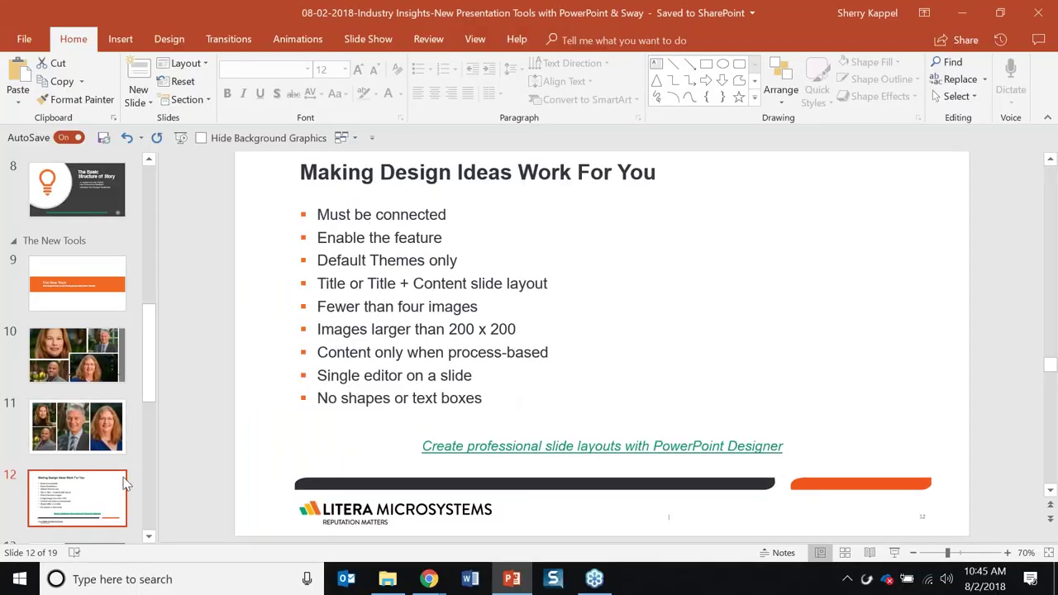
scroll(154, 374, "down", 3)
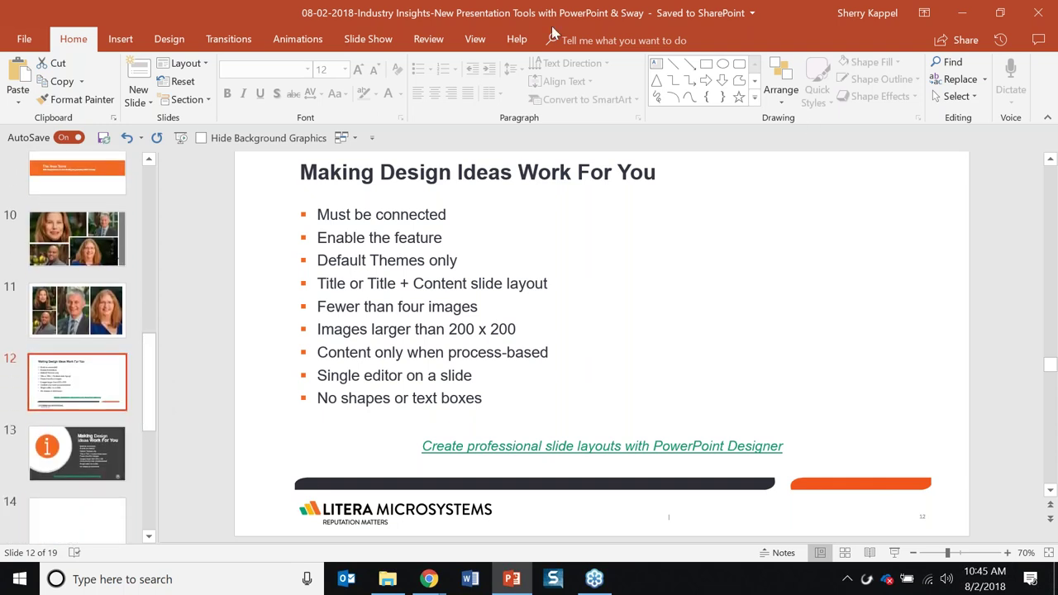
left_click(167, 38)
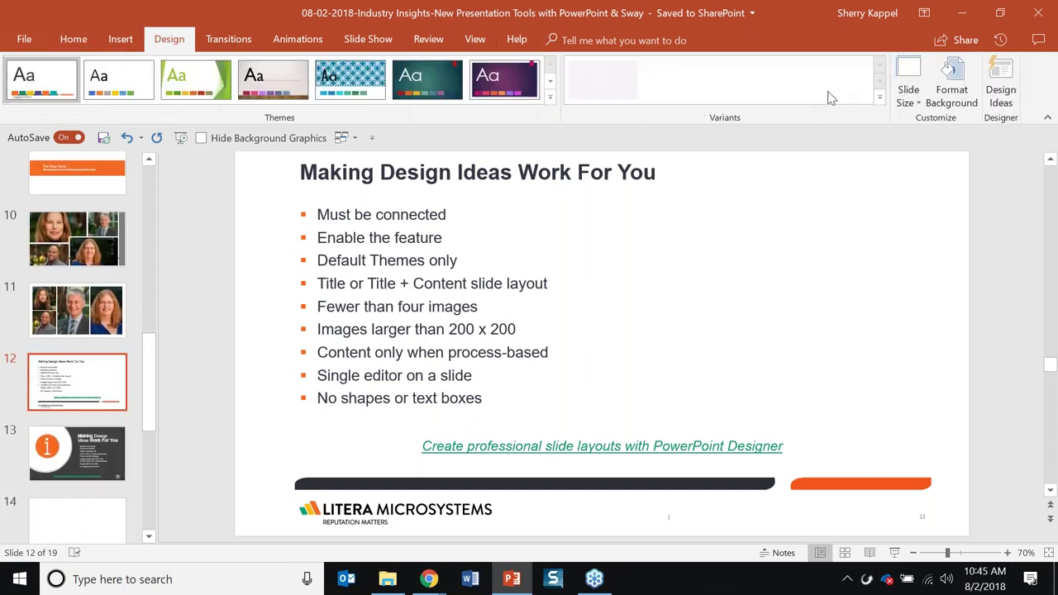
left_click(1007, 97)
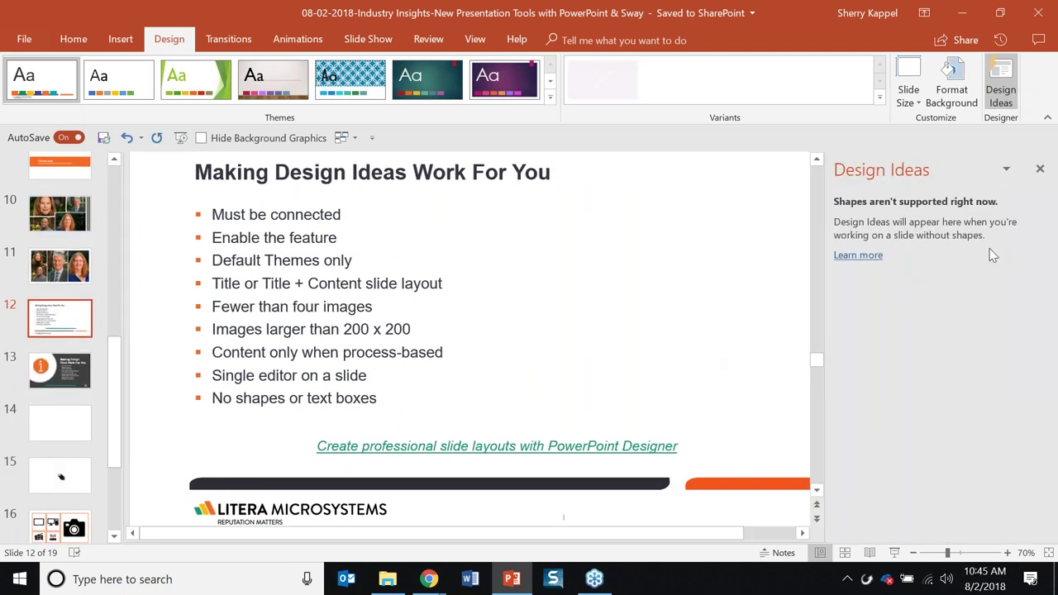
left_click(493, 452)
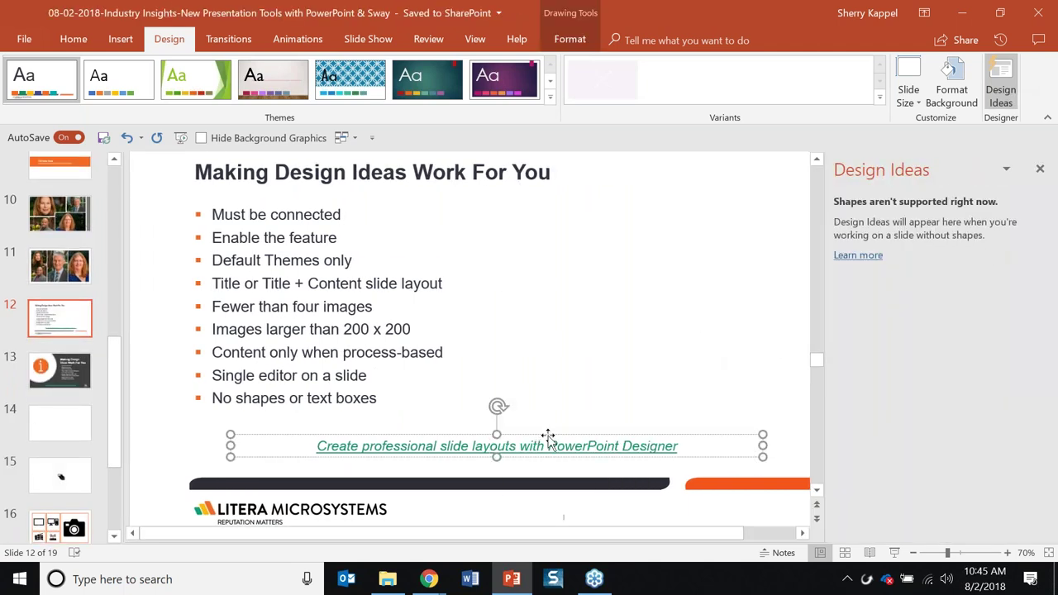
key("Delete")
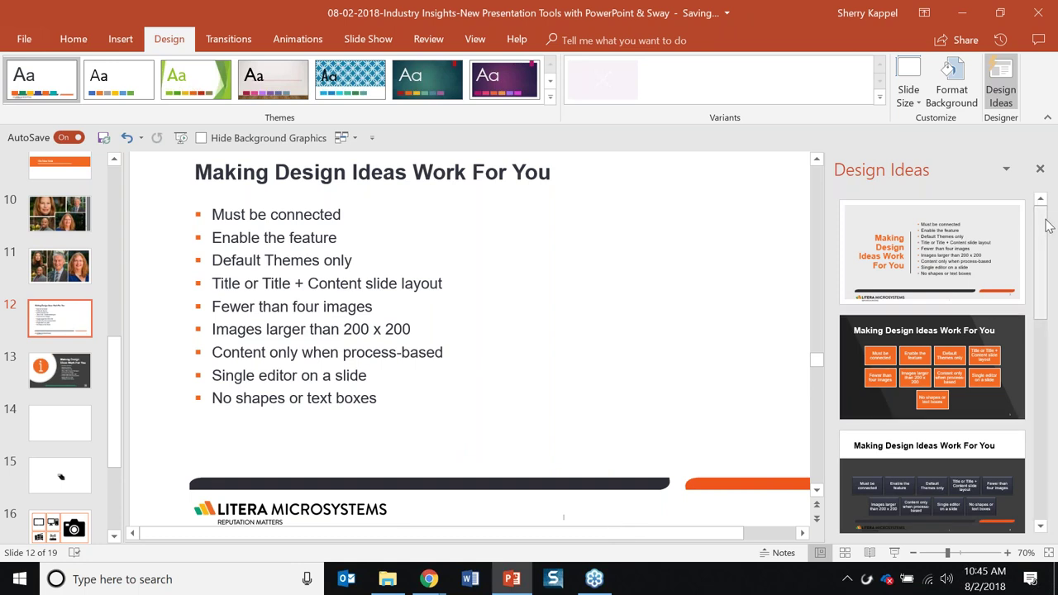
Try the dark boxed and orange title-box designs, then apply orange boxes with a dark title
left_click_drag(1045, 219, 1047, 287)
left_click(972, 277)
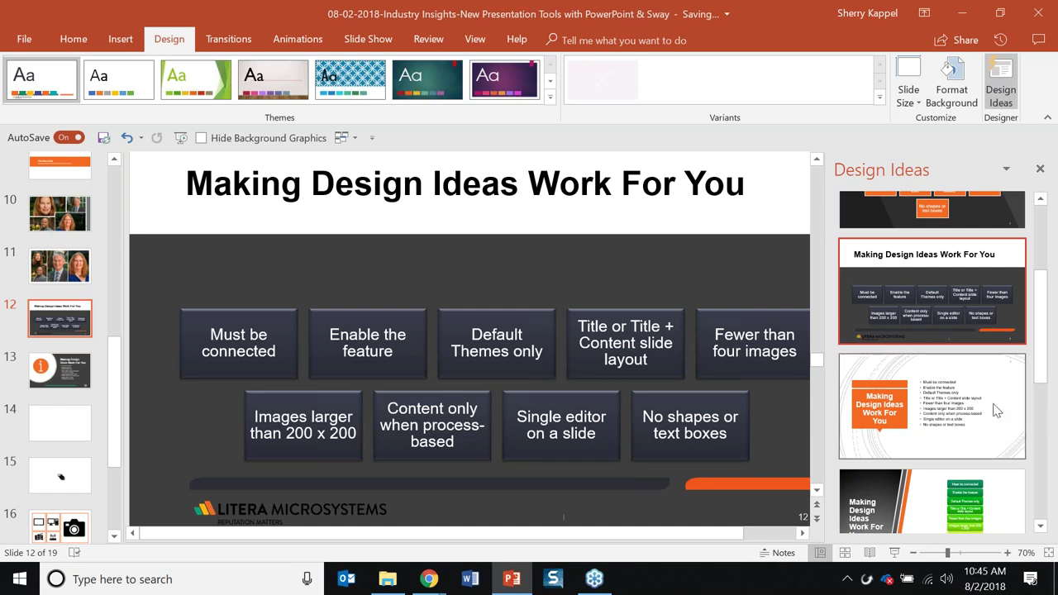
left_click(996, 411)
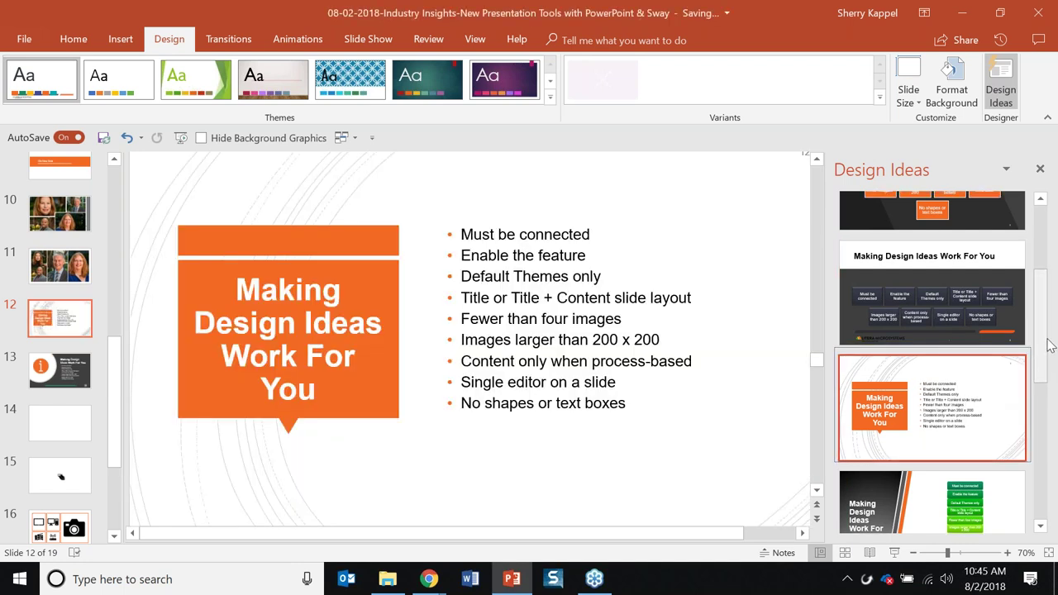
scroll(1047, 350, "down", 1)
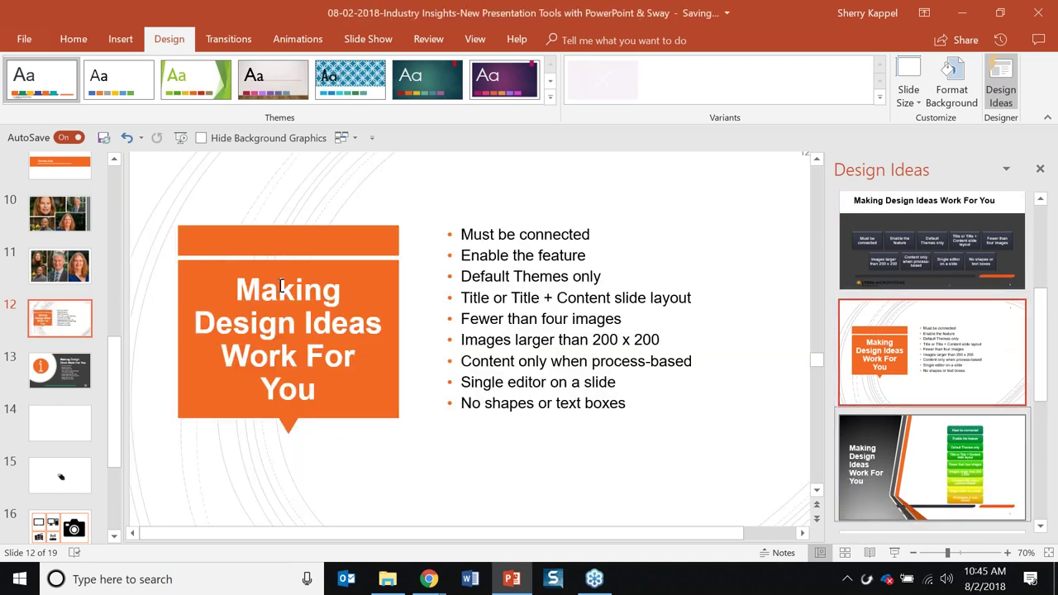
left_click_drag(1039, 371, 1043, 394)
scroll(1043, 393, "down", 3)
left_click(932, 330)
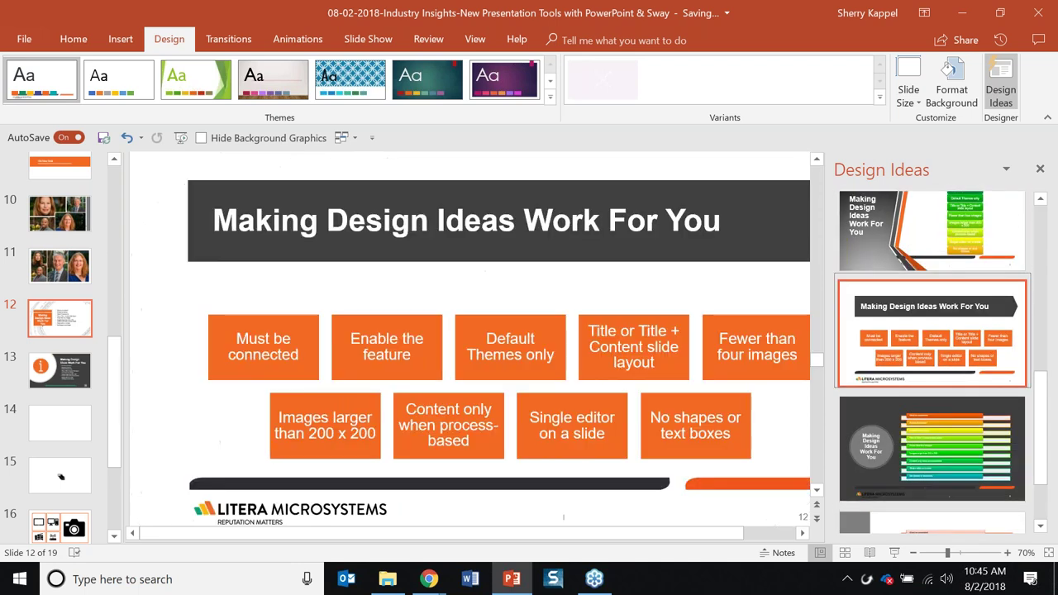
left_click_drag(1048, 381, 1041, 207)
left_click(87, 383)
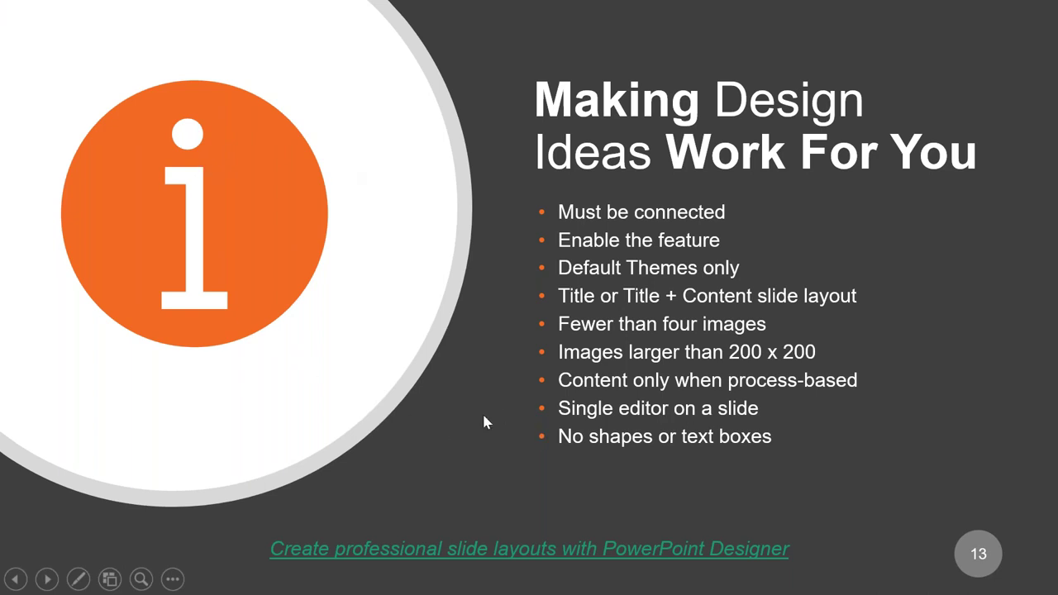
key("Escape")
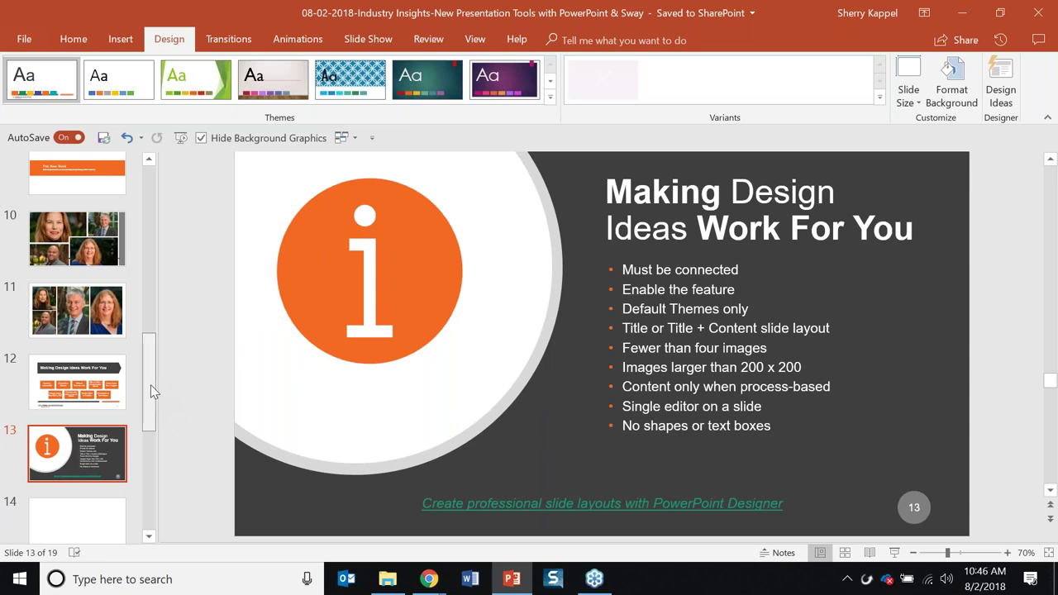
Select blank slide 14 and browse the Shapes gallery on the Insert tab
scroll(153, 395, "down", 3)
left_click(52, 373)
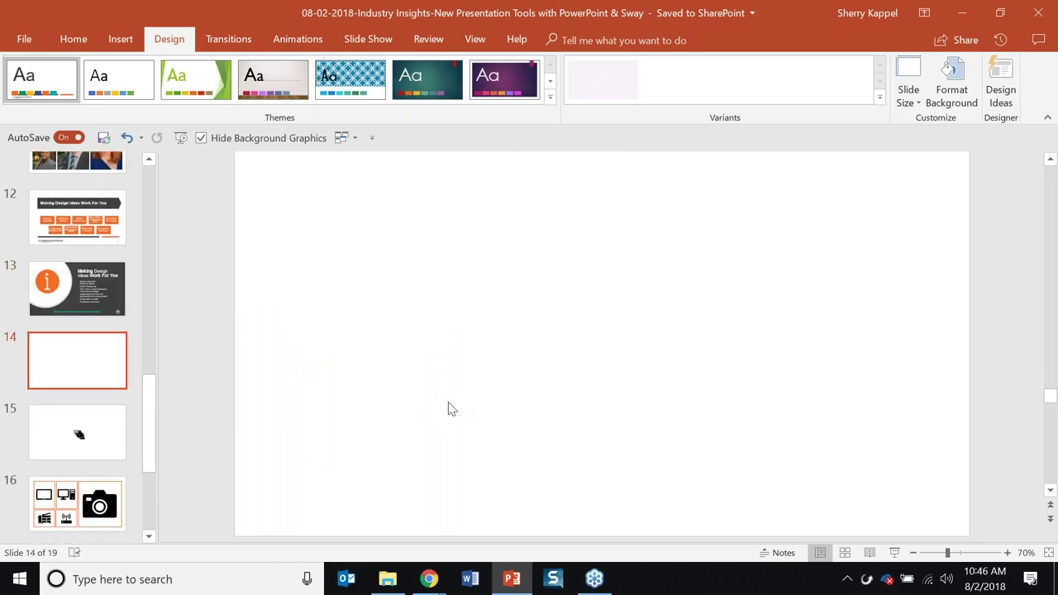
left_click(121, 41)
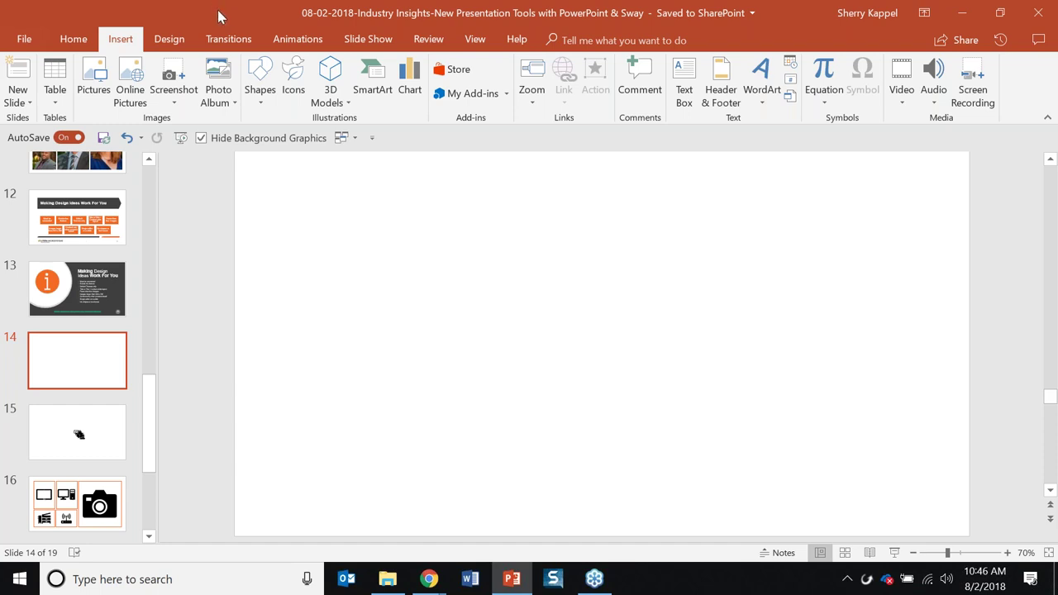
left_click(259, 97)
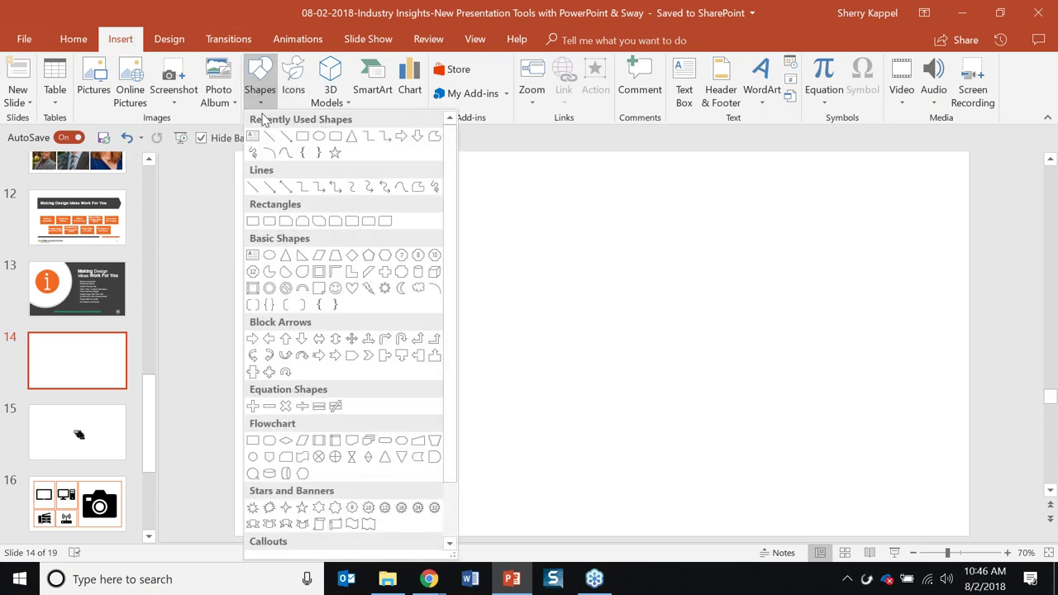
left_click(513, 219)
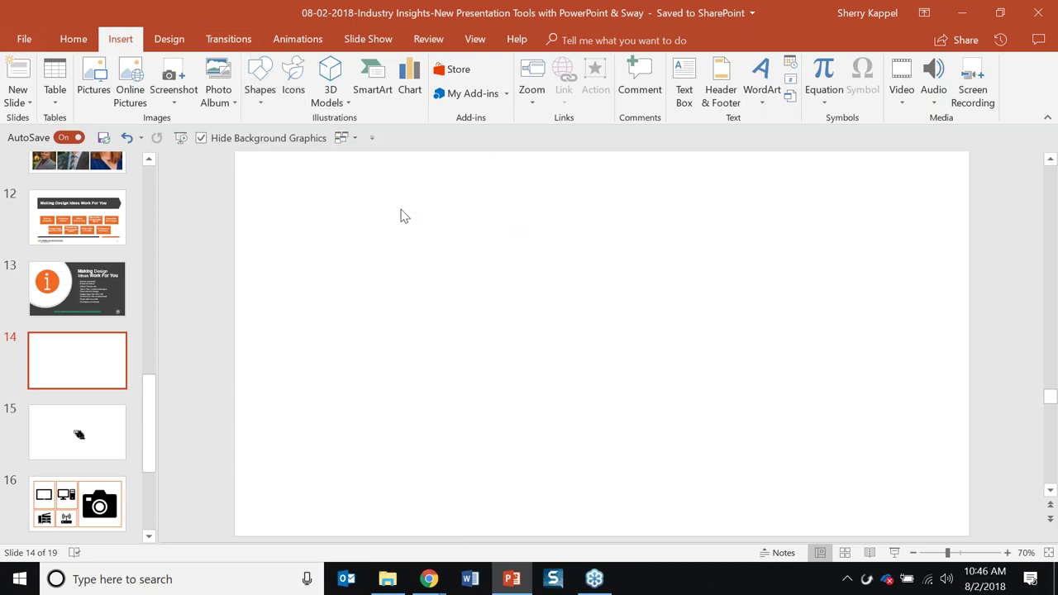
Insert the bar chart, pie chart, table and hourglass icons from the Analytics set
left_click(296, 92)
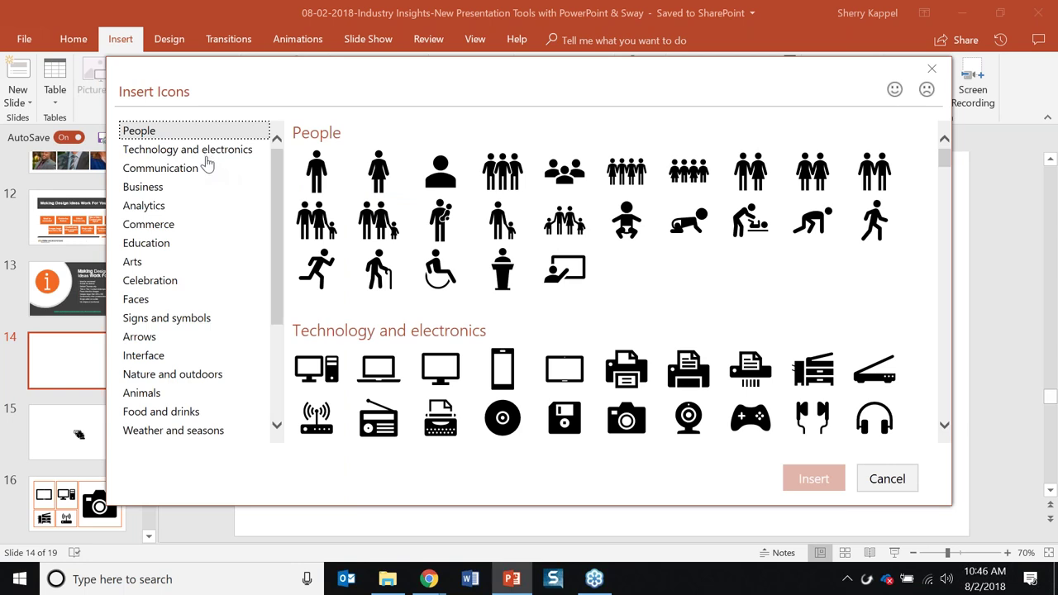
left_click(145, 228)
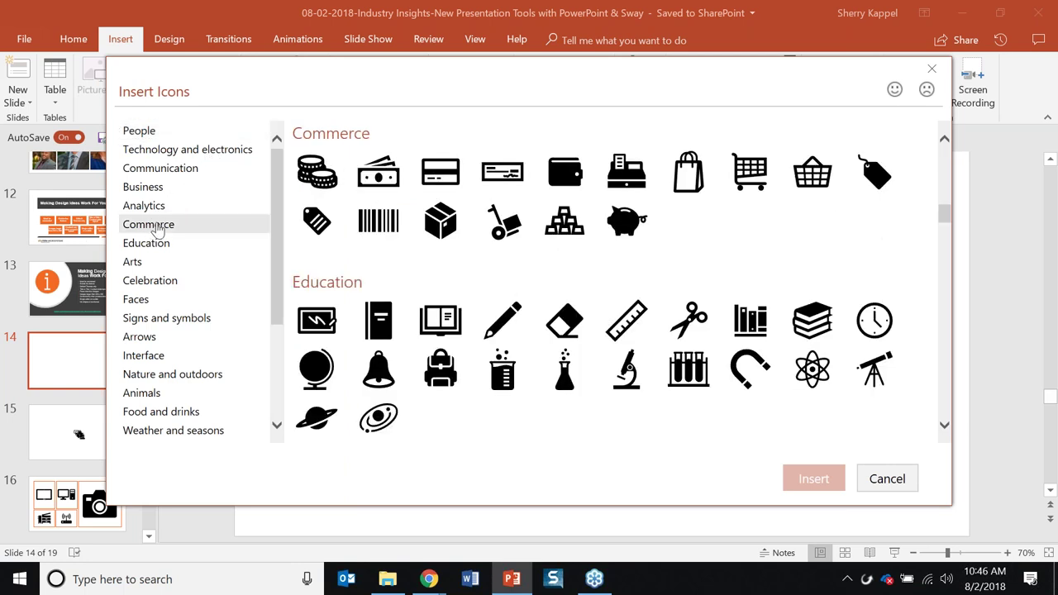
left_click(144, 209)
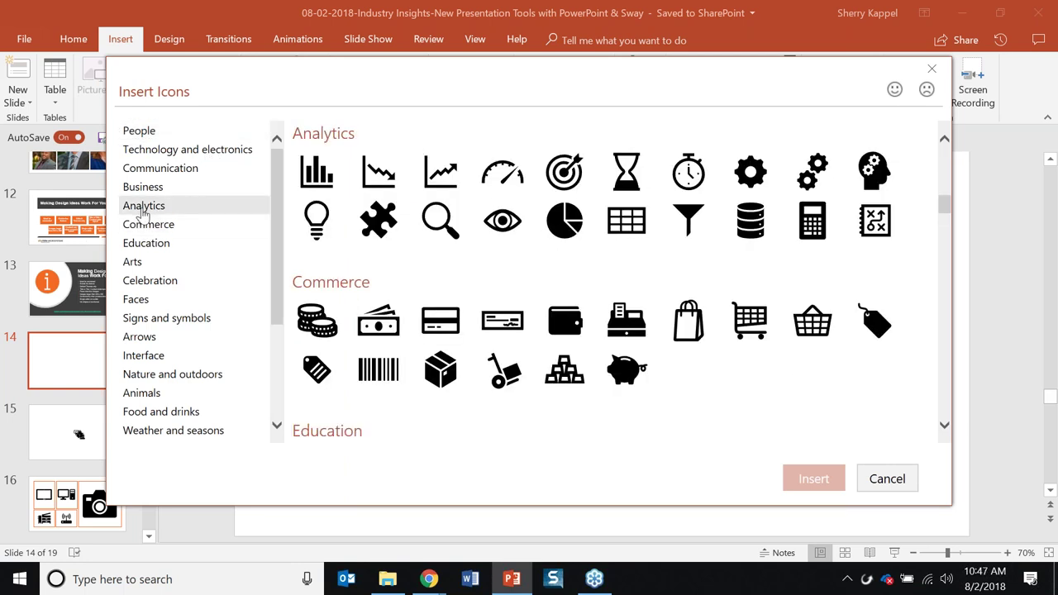
left_click(317, 176)
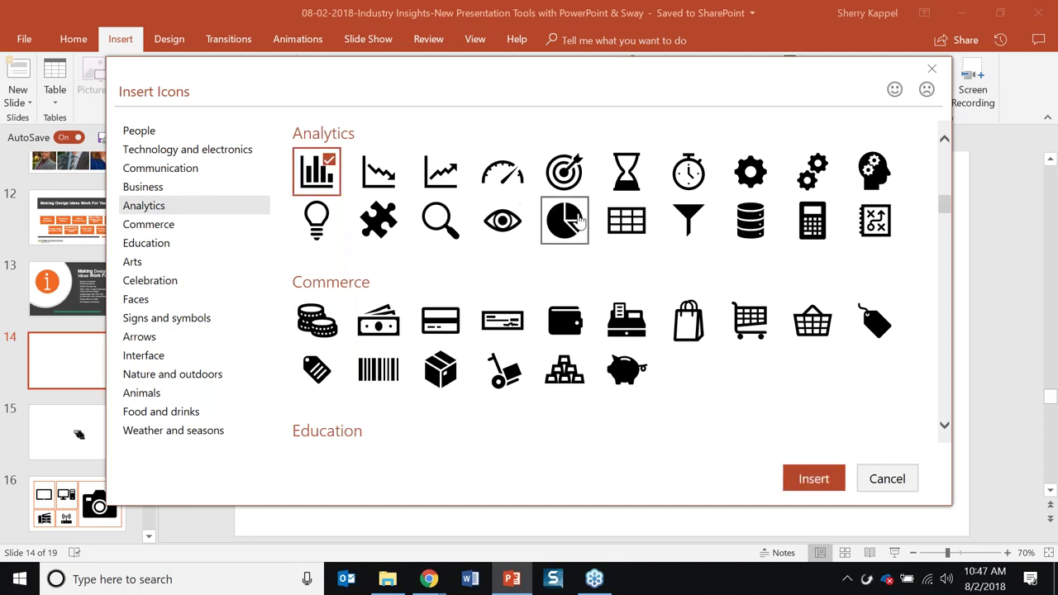
left_click(579, 219)
left_click(637, 222)
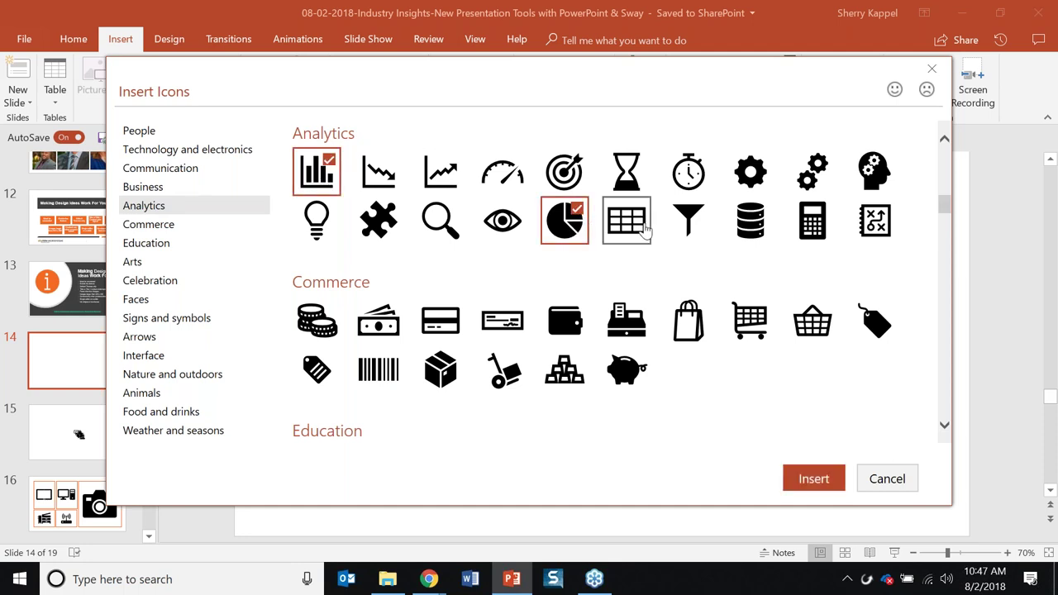
left_click(628, 163)
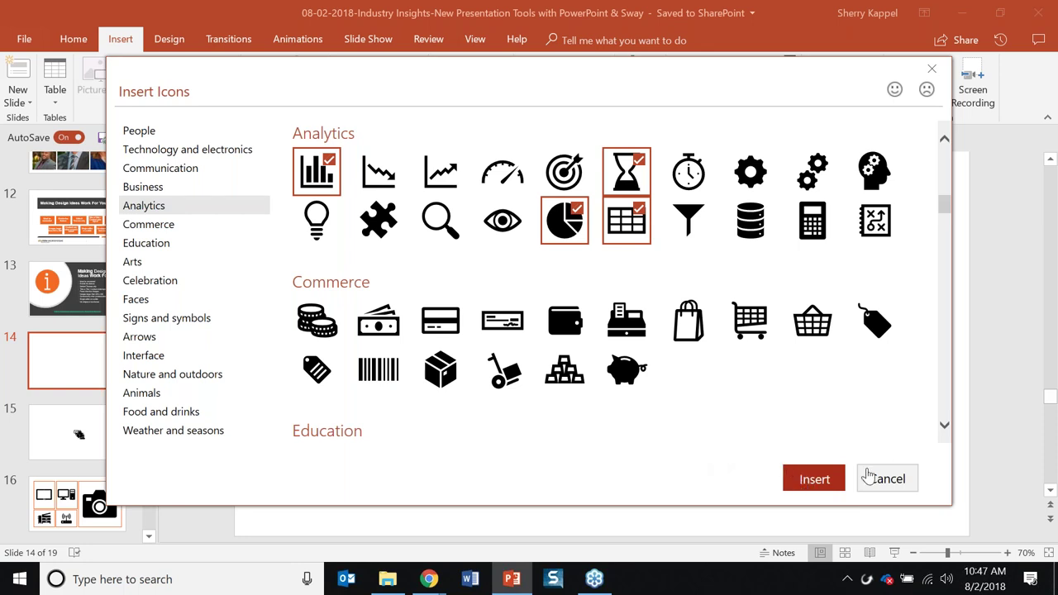
left_click(822, 480)
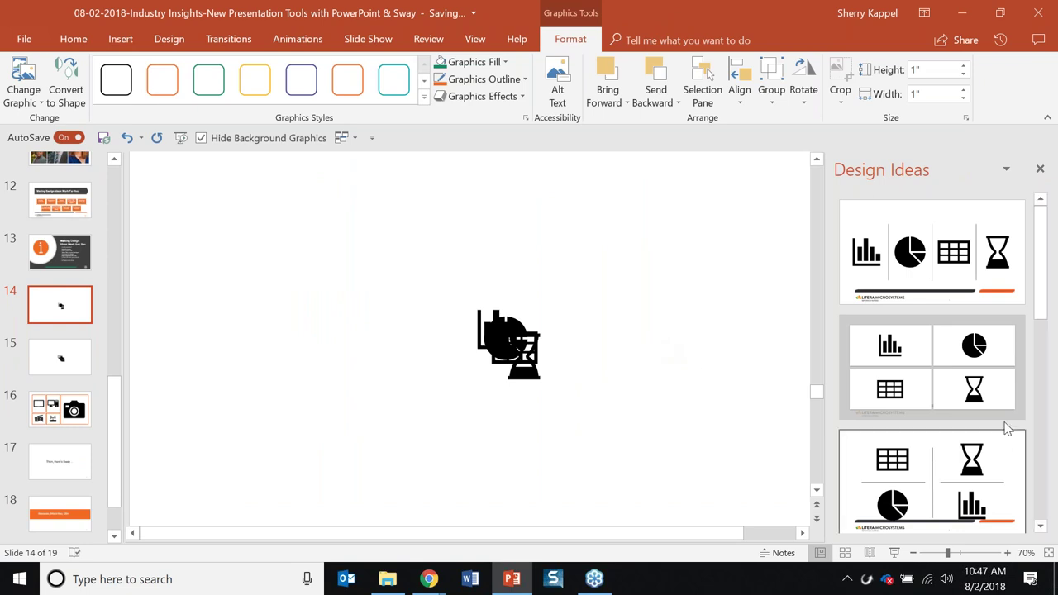
Apply the orange-framed icon grid to slide 14, hide background graphics, and return to slide 13
left_click_drag(1039, 317, 1043, 533)
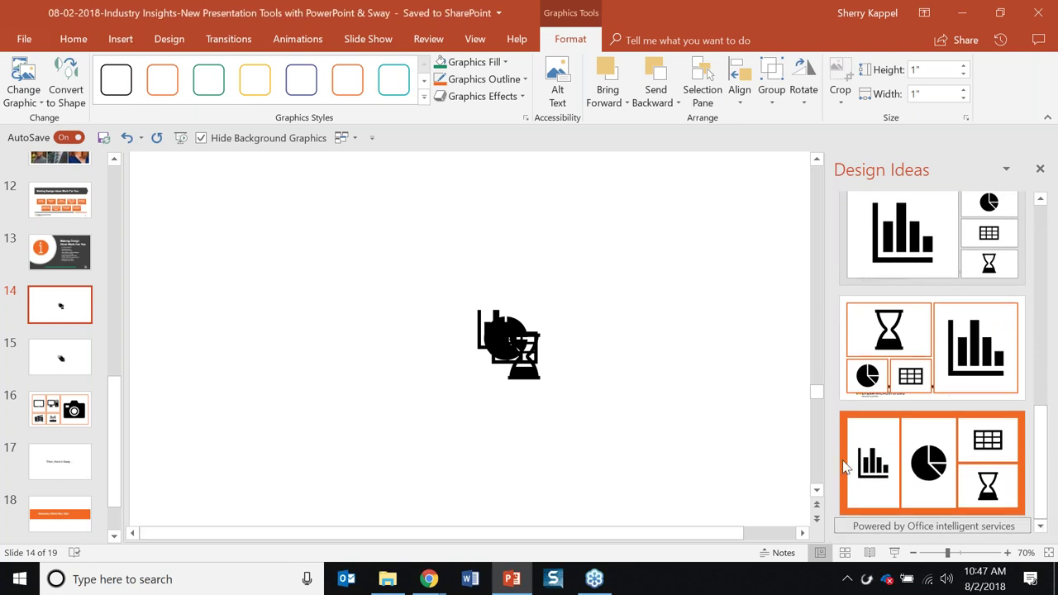
left_click(931, 349)
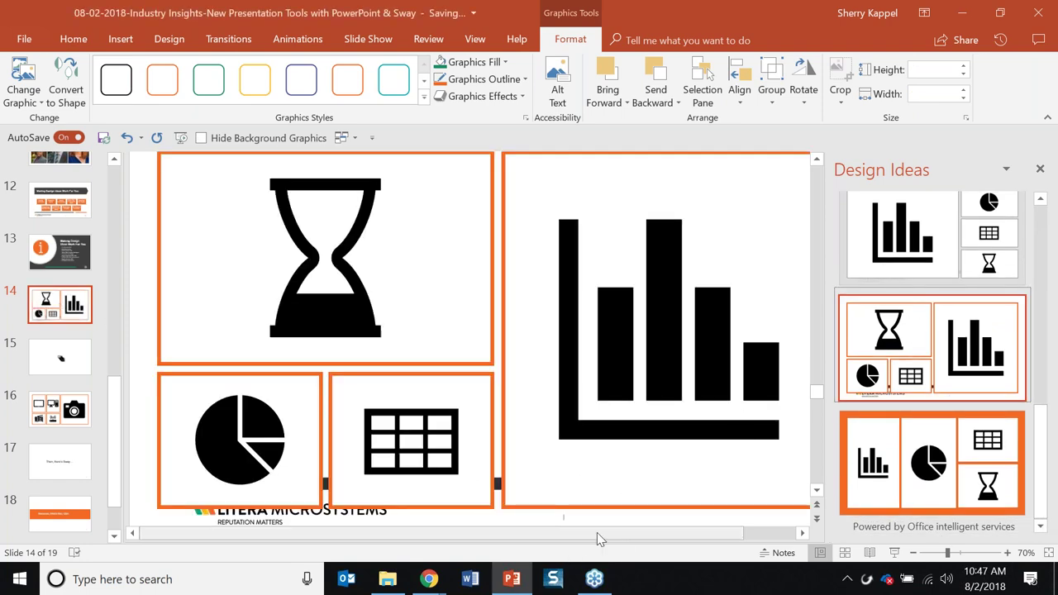
left_click(222, 142)
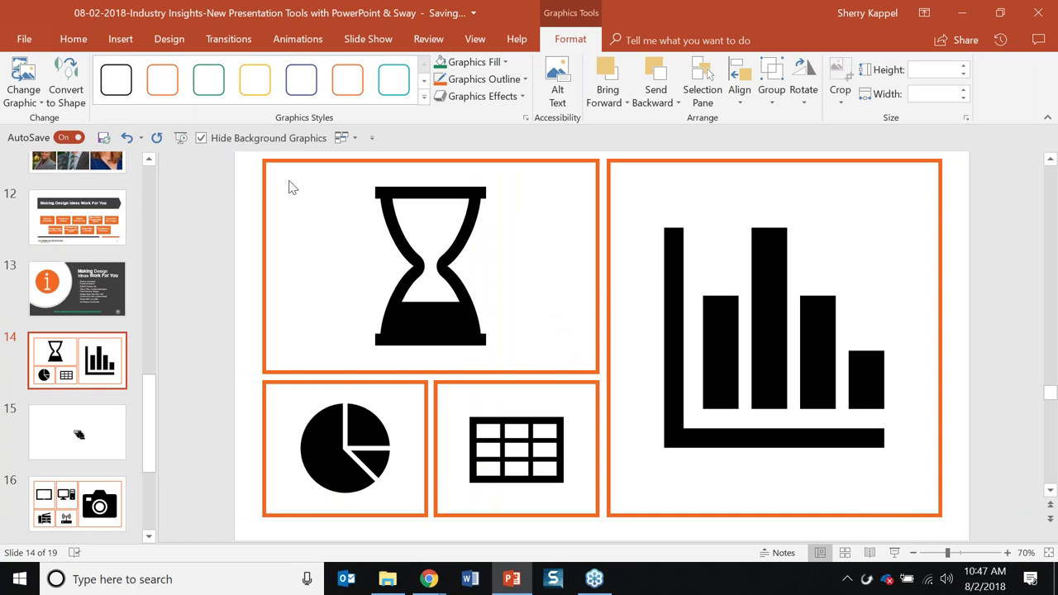
left_click(94, 305)
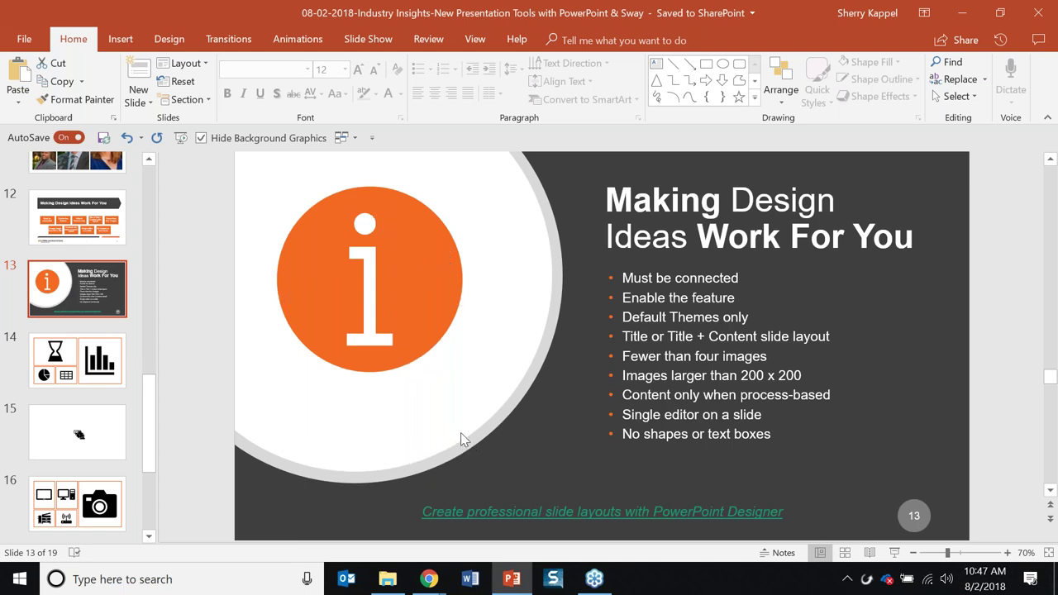
Delete the stacked-icon slide 15, go to 'Then, there's Sway…', and preview open Chrome windows
left_click(115, 450)
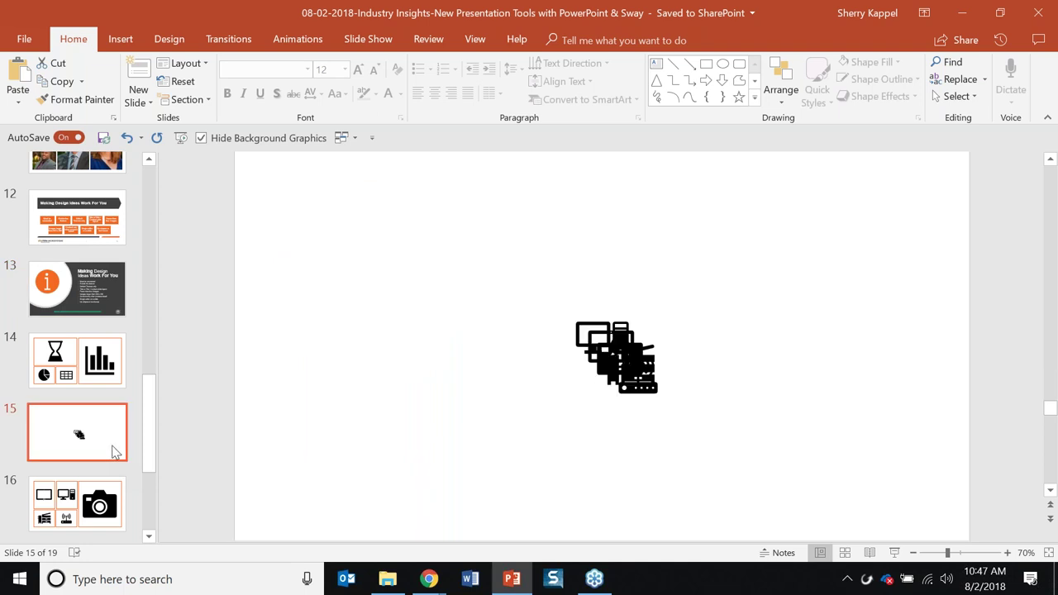
key("Delete")
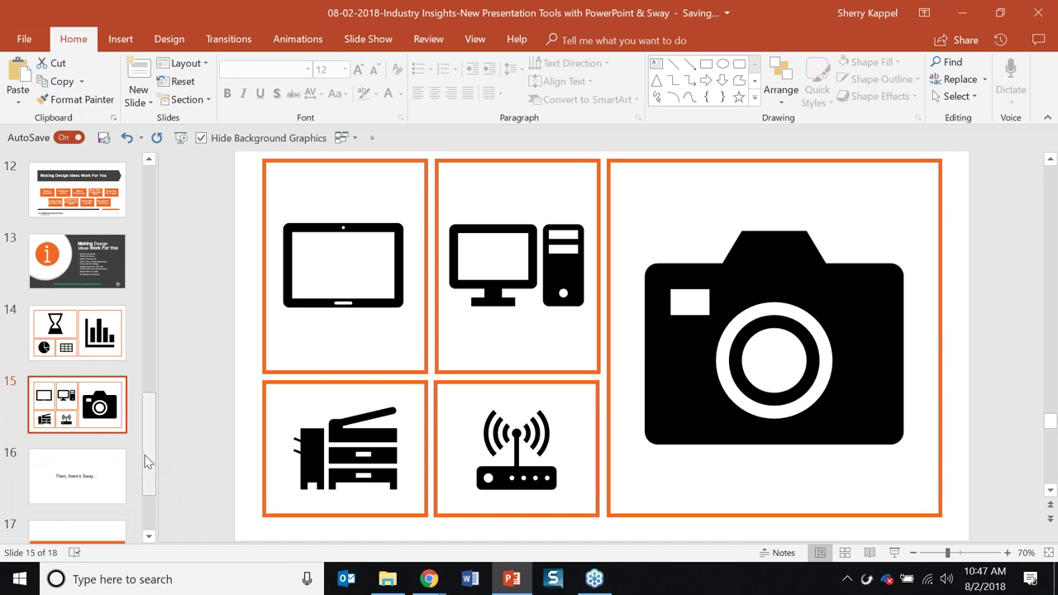
scroll(145, 477, "down", 1)
scroll(142, 477, "down", 2)
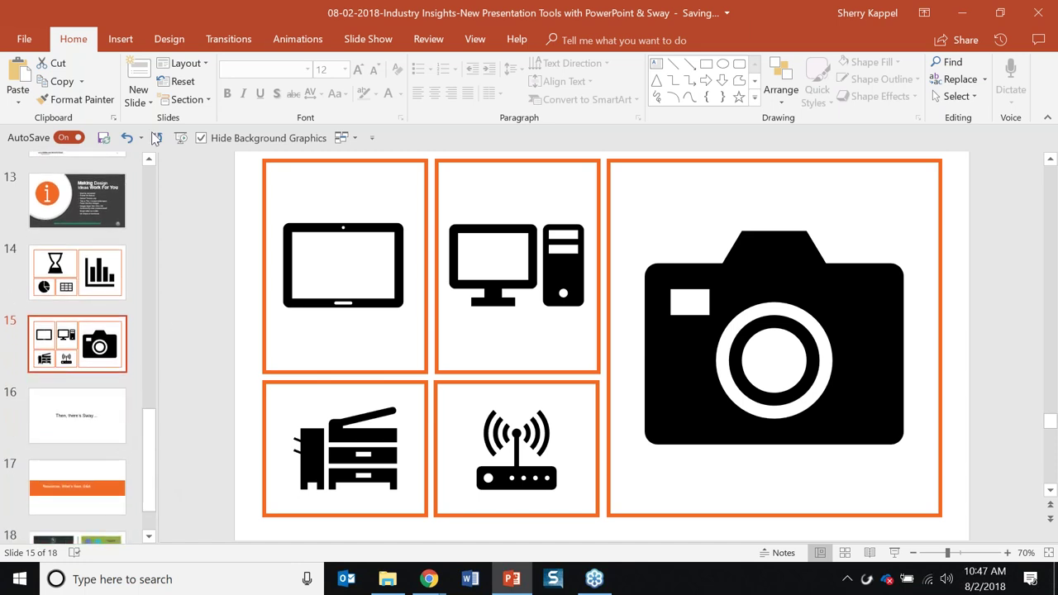
left_click(113, 405)
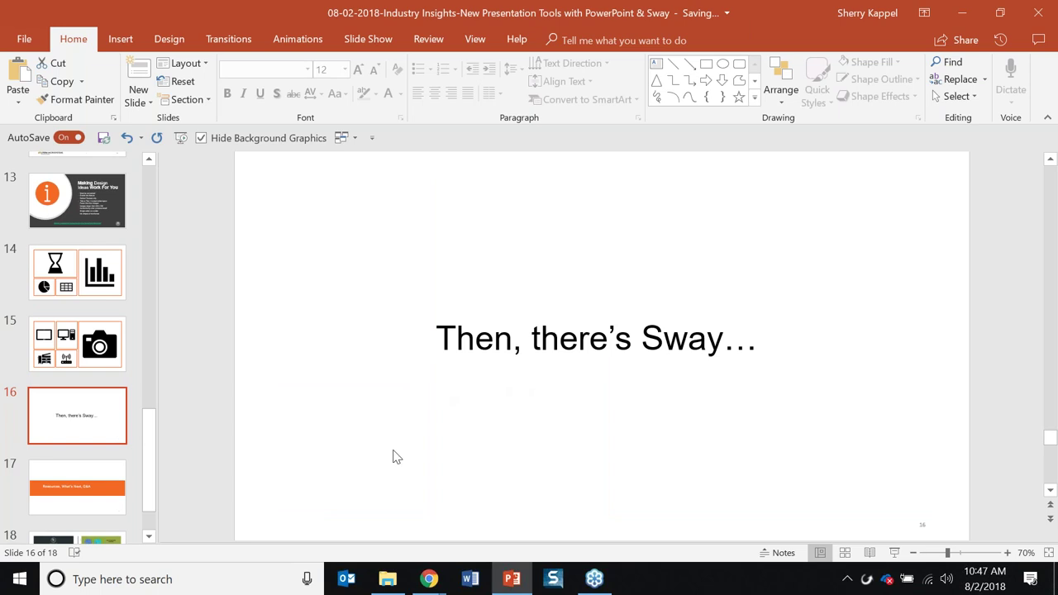
left_click(429, 581)
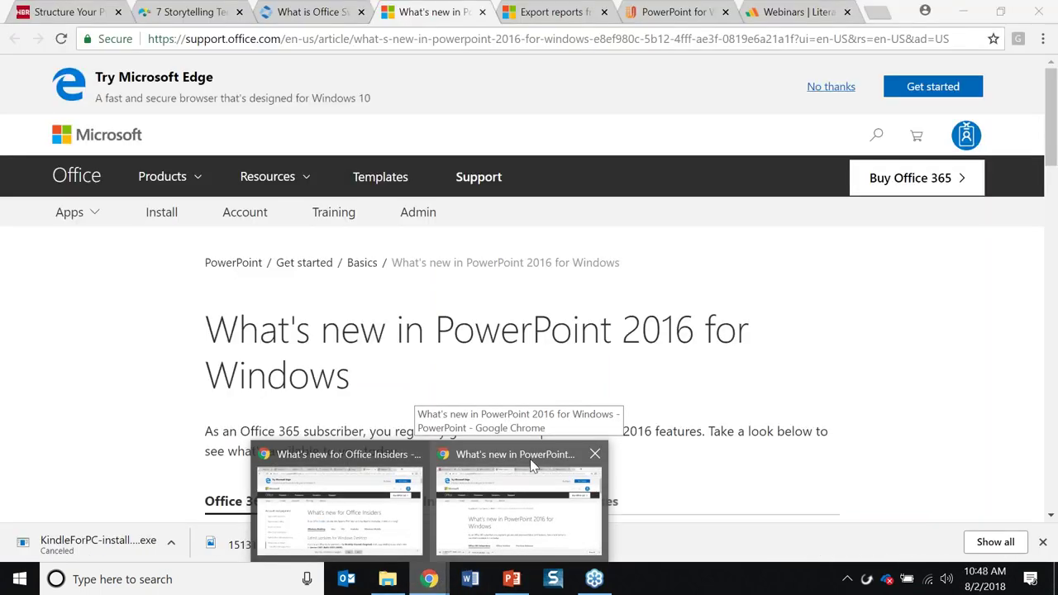
Search the web for 'office 365 login' in a new Chrome tab
left_click(532, 463)
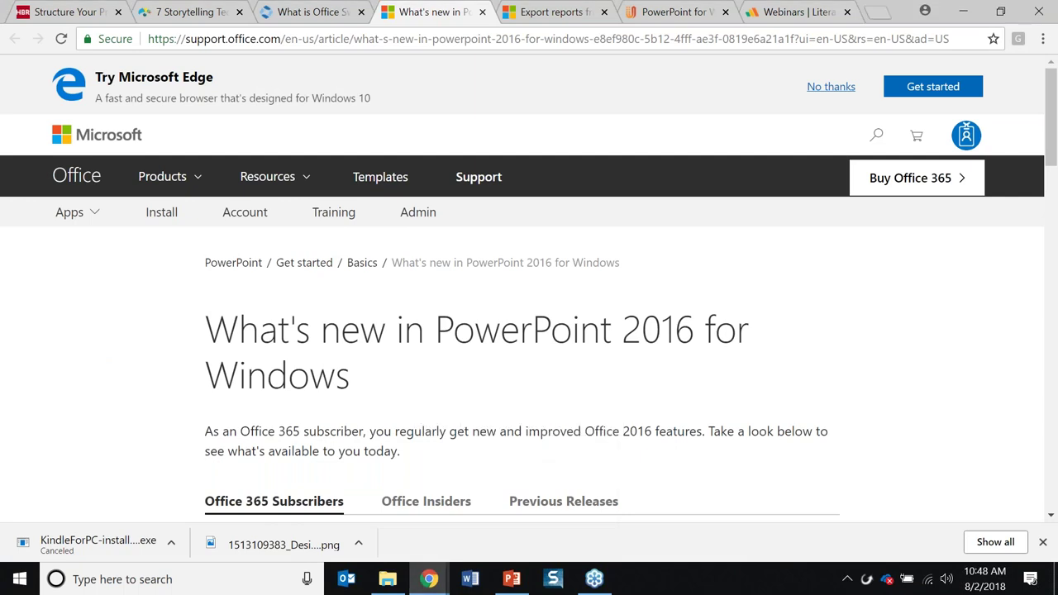
left_click(876, 13)
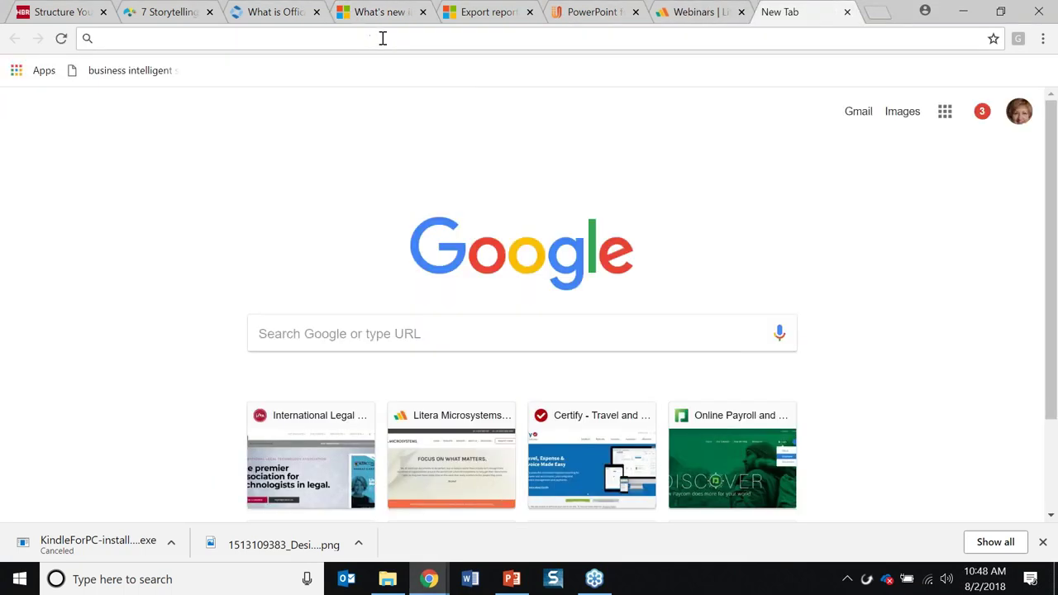
type("office 3")
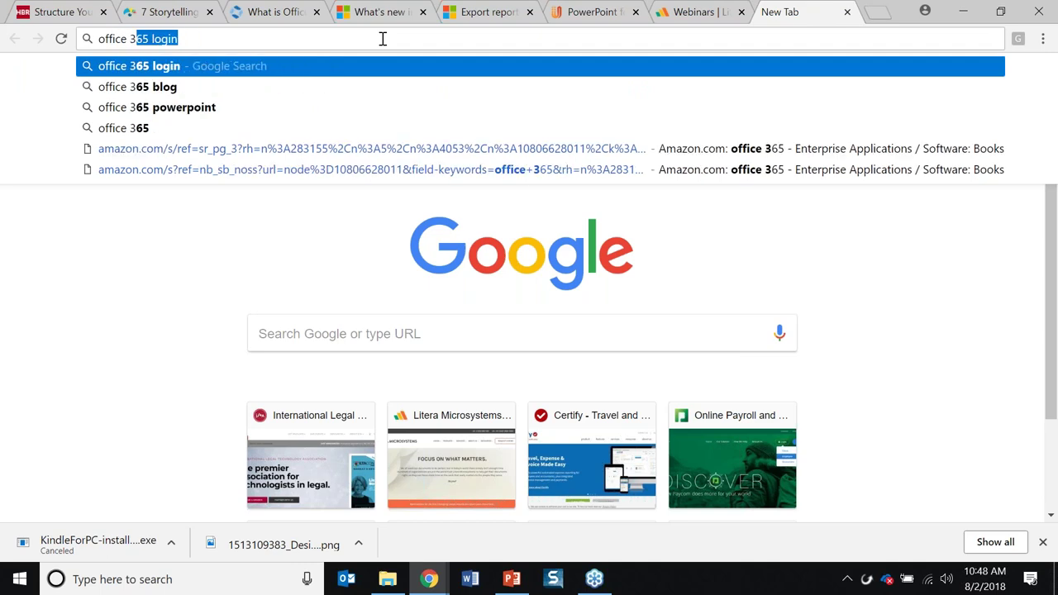
type("65 login")
key("Return")
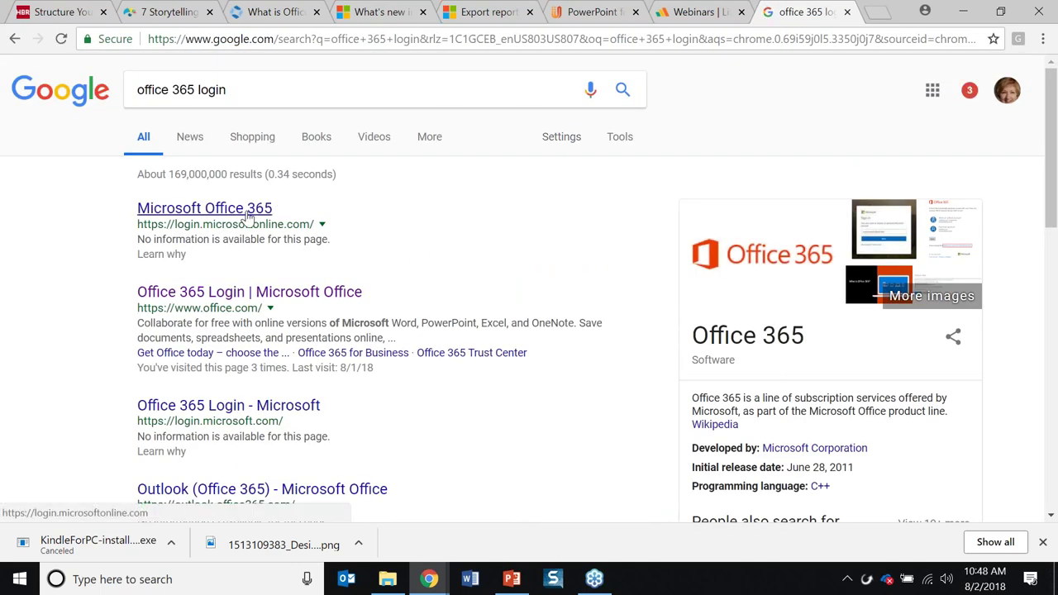
Open the Office 365 sign-in result and search its apps for 'sway'
left_click(245, 217)
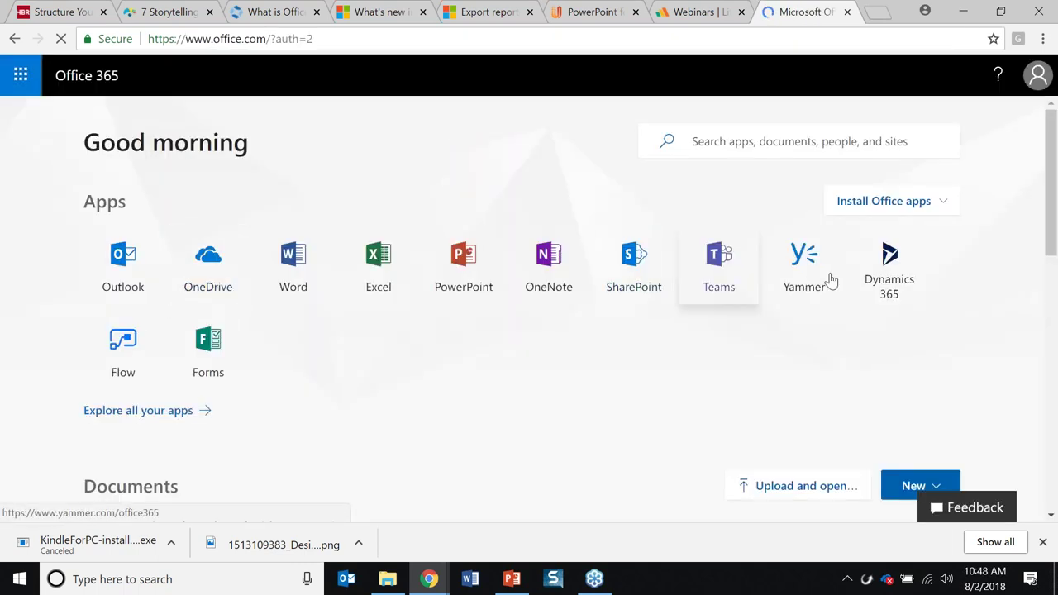
left_click(721, 142)
type("sway")
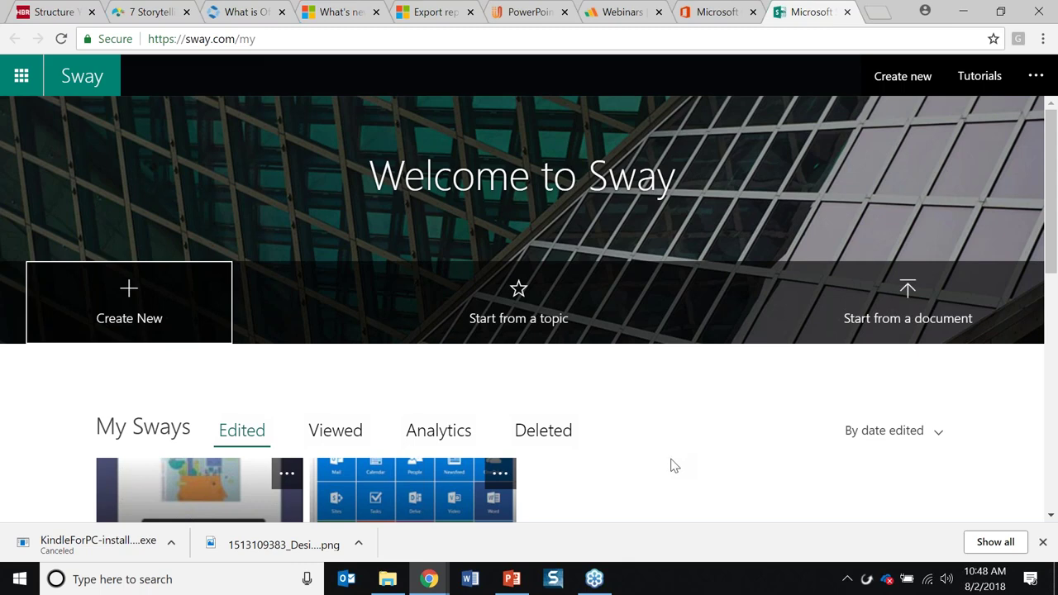
left_click(1050, 515)
scroll(1051, 515, "down", 4)
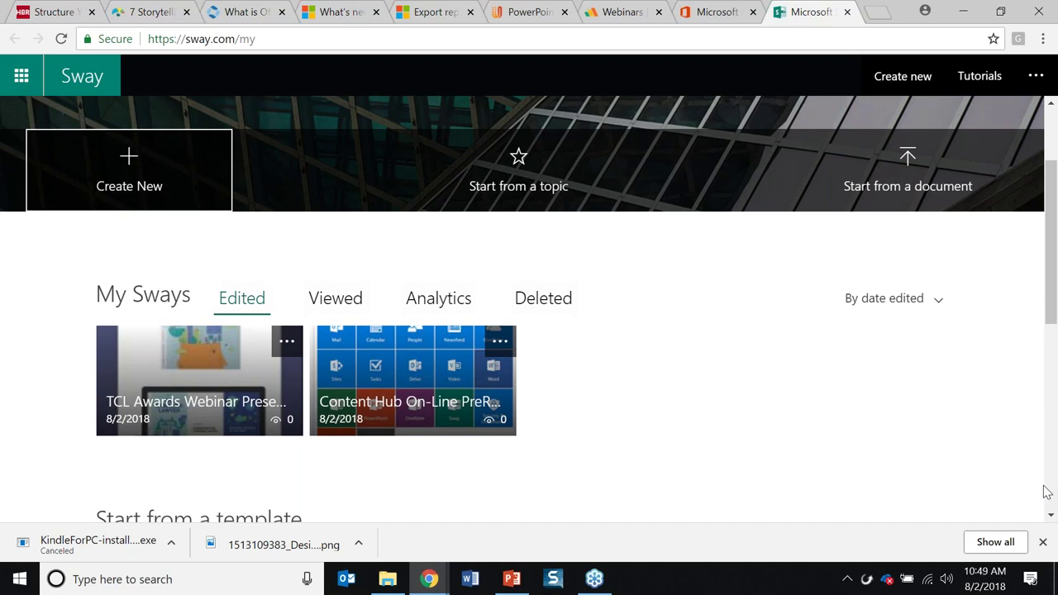
scroll(512, 444, "down", 5)
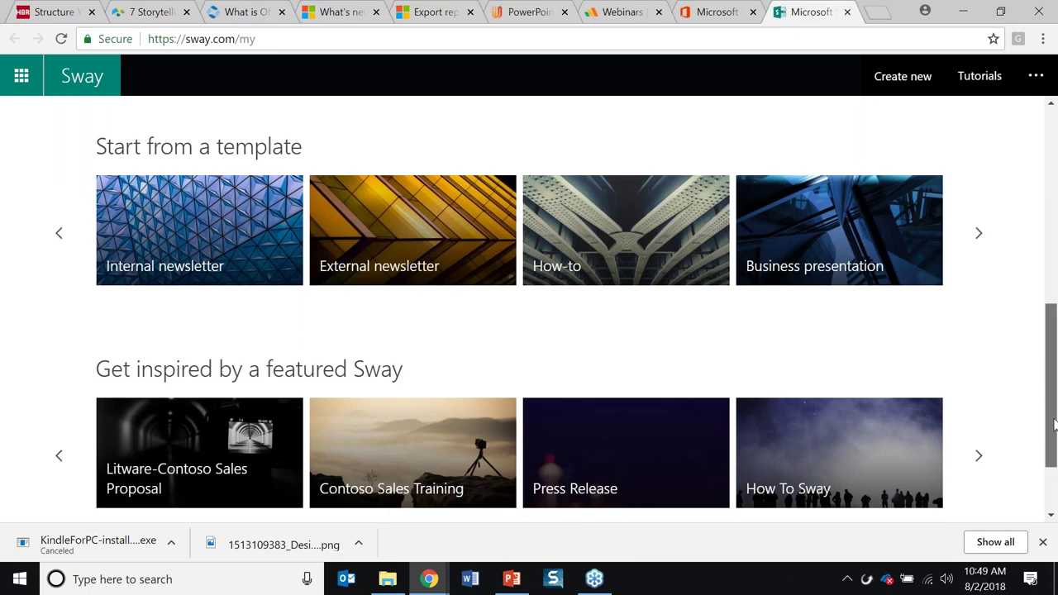
left_click_drag(1052, 420, 1053, 219)
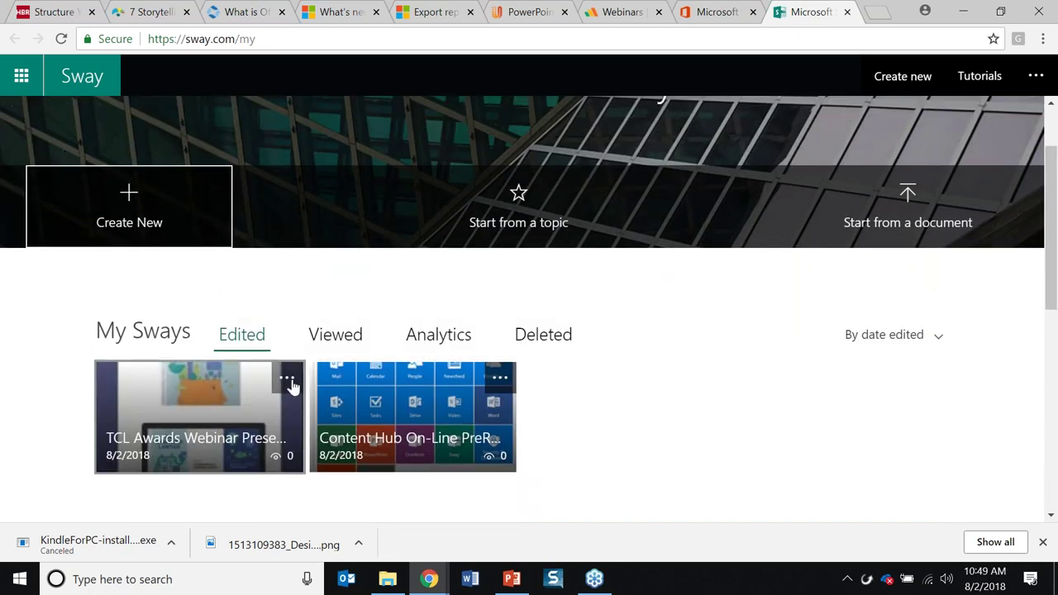
mouse_move(293, 386)
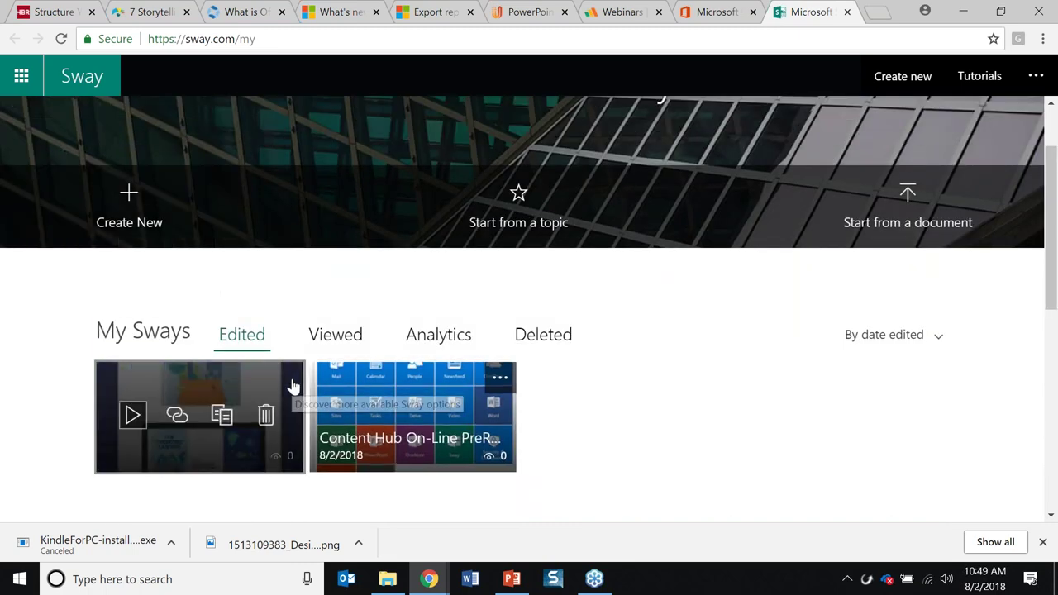
Delete the TCL Awards Webinar Sway and confirm the deletion
left_click(264, 420)
left_click(221, 425)
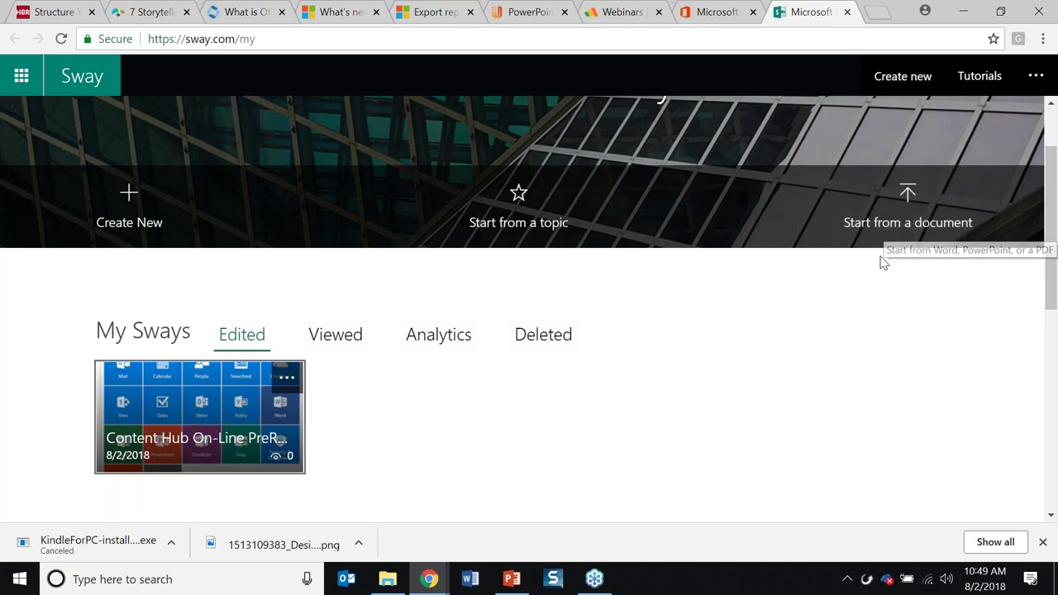
Start a new Sway from the document 'TCL Awards Webinar Presentation v3'
left_click(878, 212)
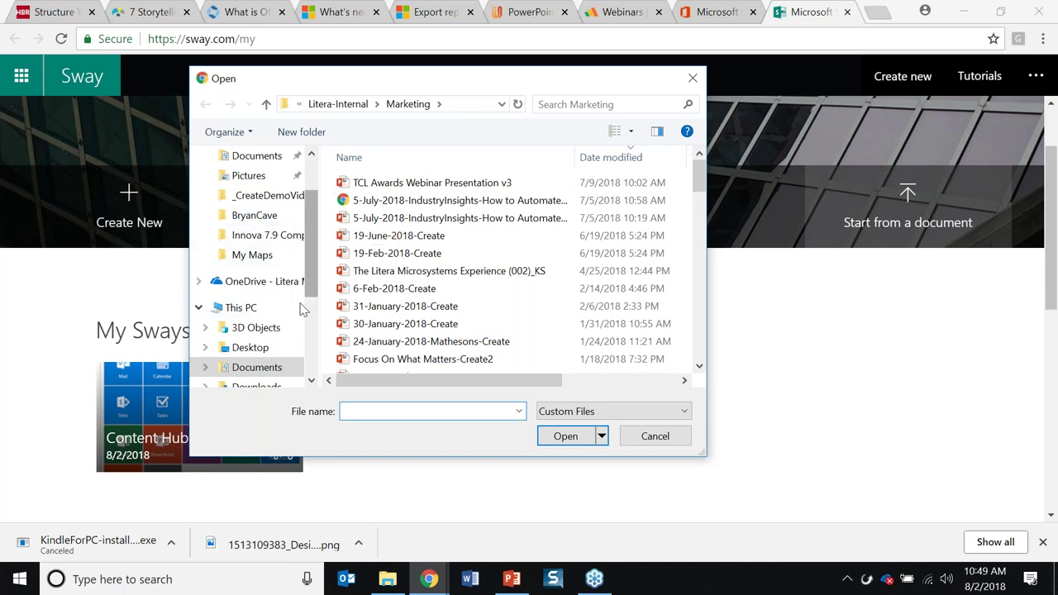
left_click(438, 183)
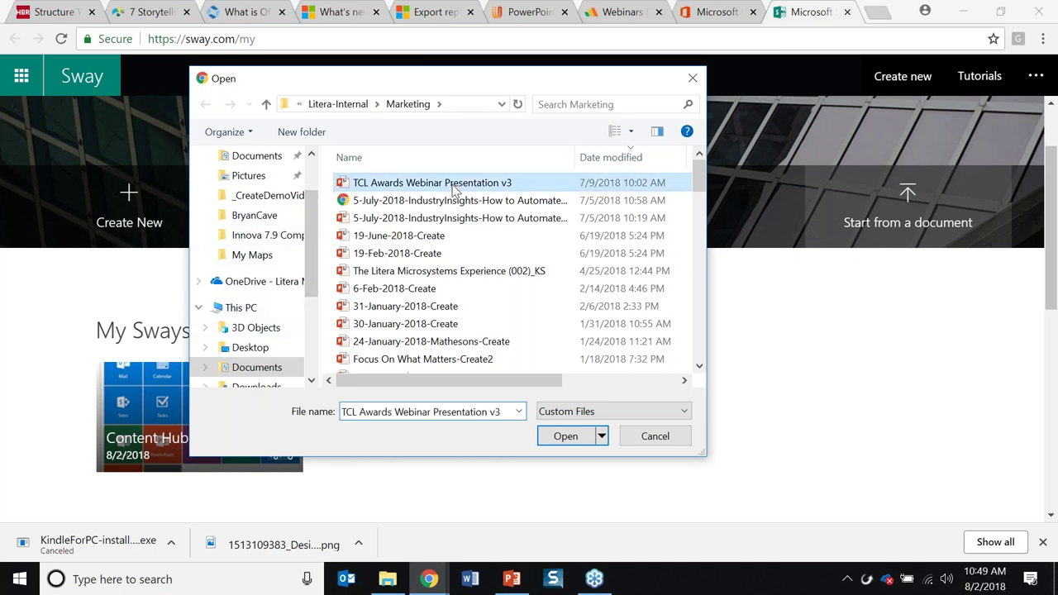
left_click(567, 436)
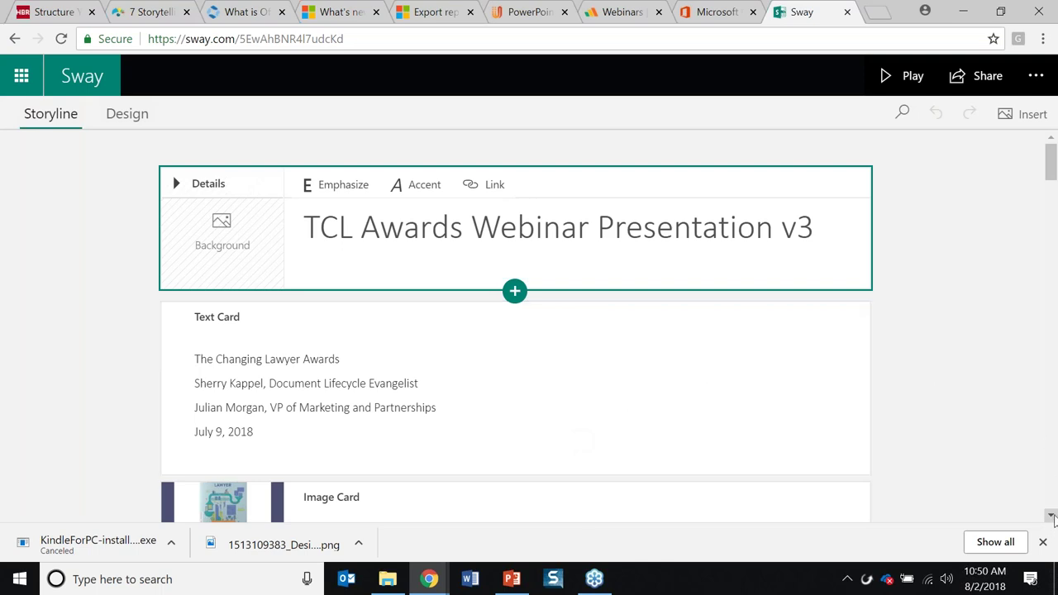
left_click(1051, 517)
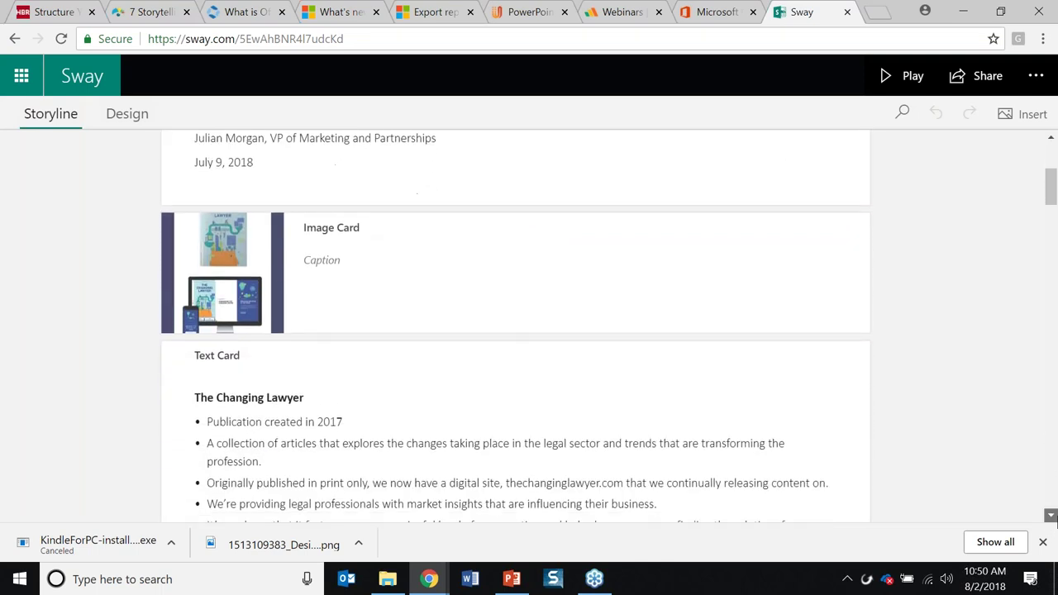
left_click_drag(1051, 517, 1053, 520)
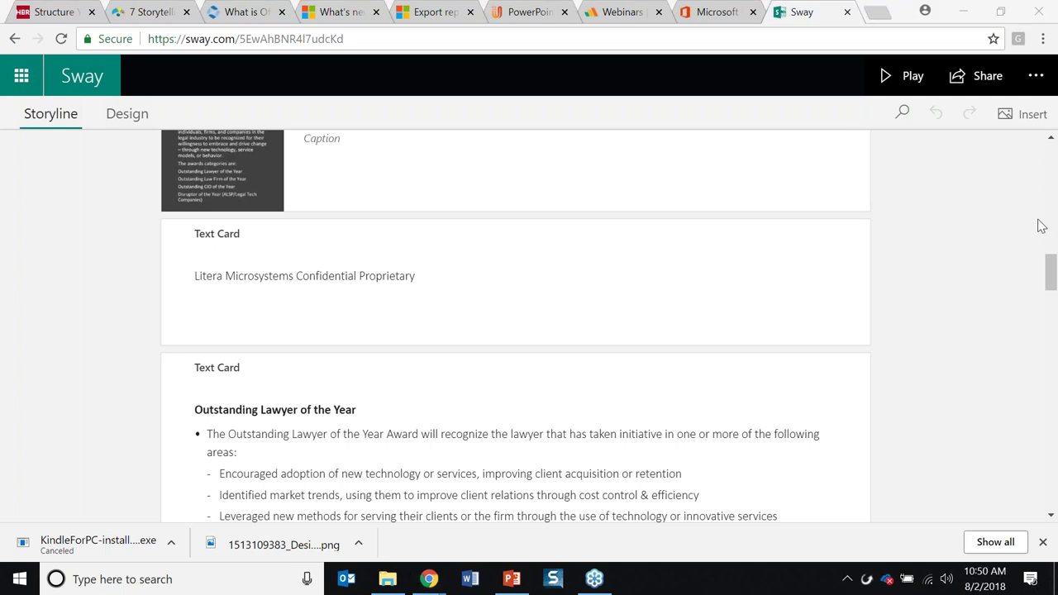
left_click_drag(1050, 263, 1053, 213)
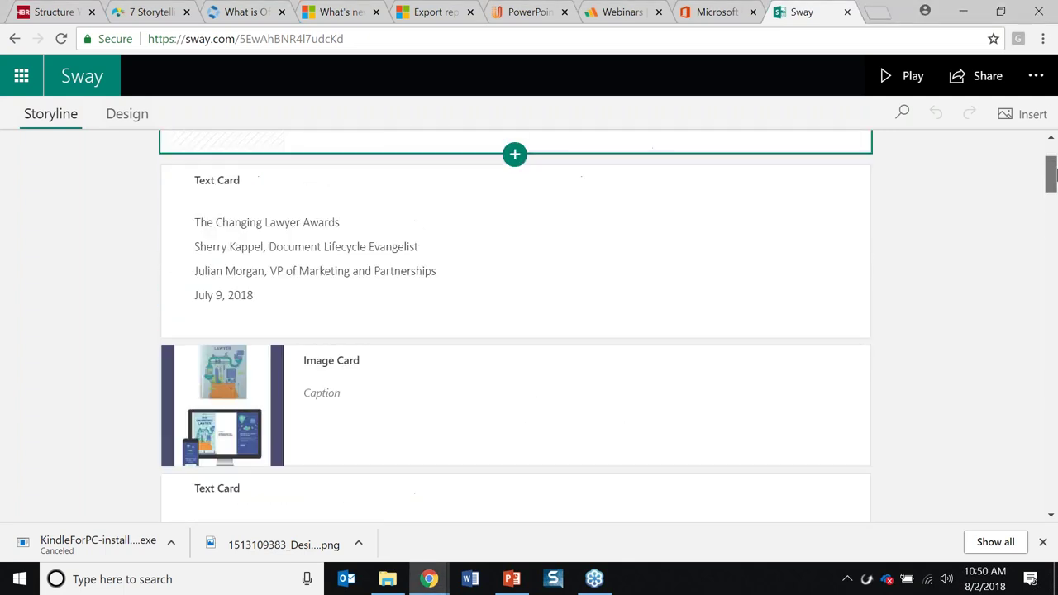
scroll(1051, 165, "up", 1)
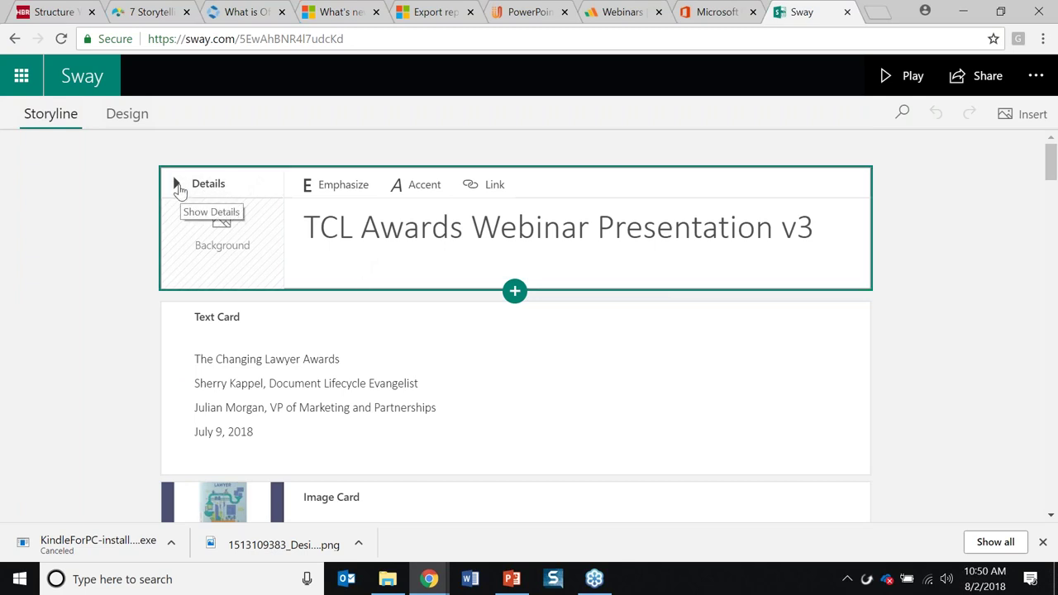
left_click(177, 185)
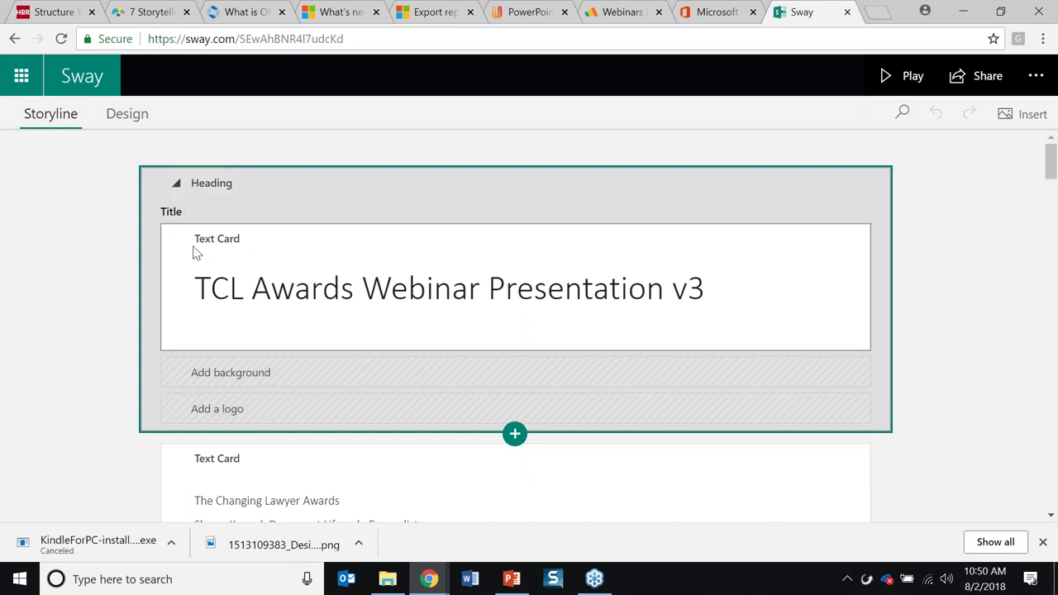
left_click(175, 185)
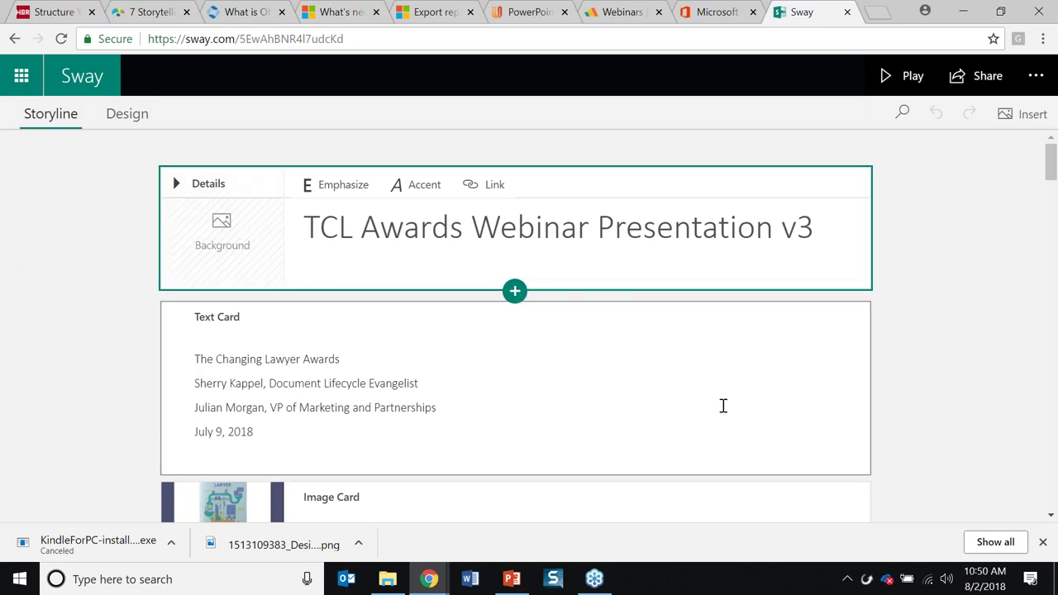
left_click_drag(1048, 159, 1048, 178)
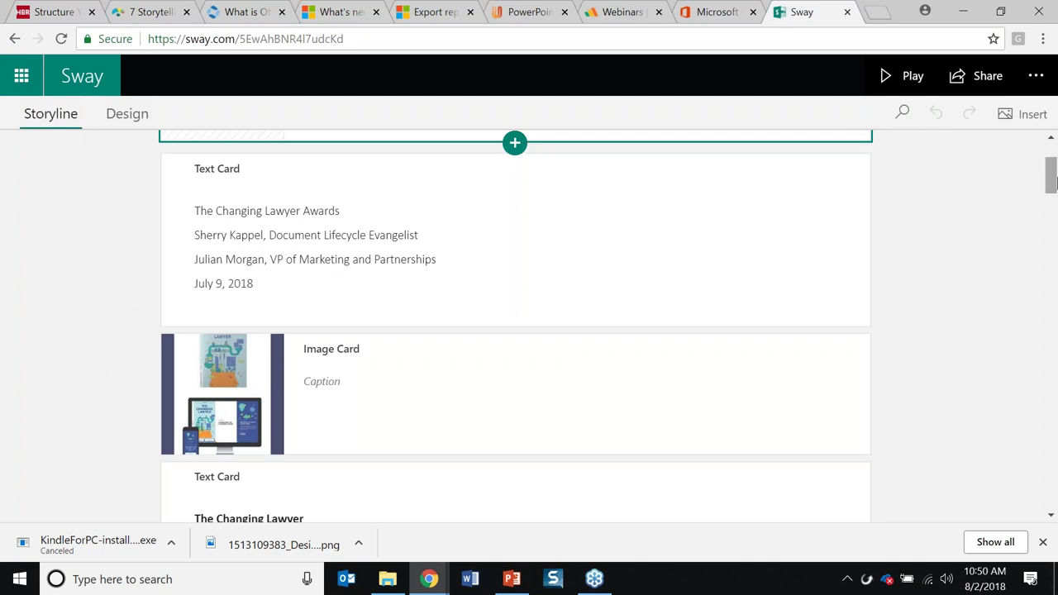
scroll(306, 276, "down", 3)
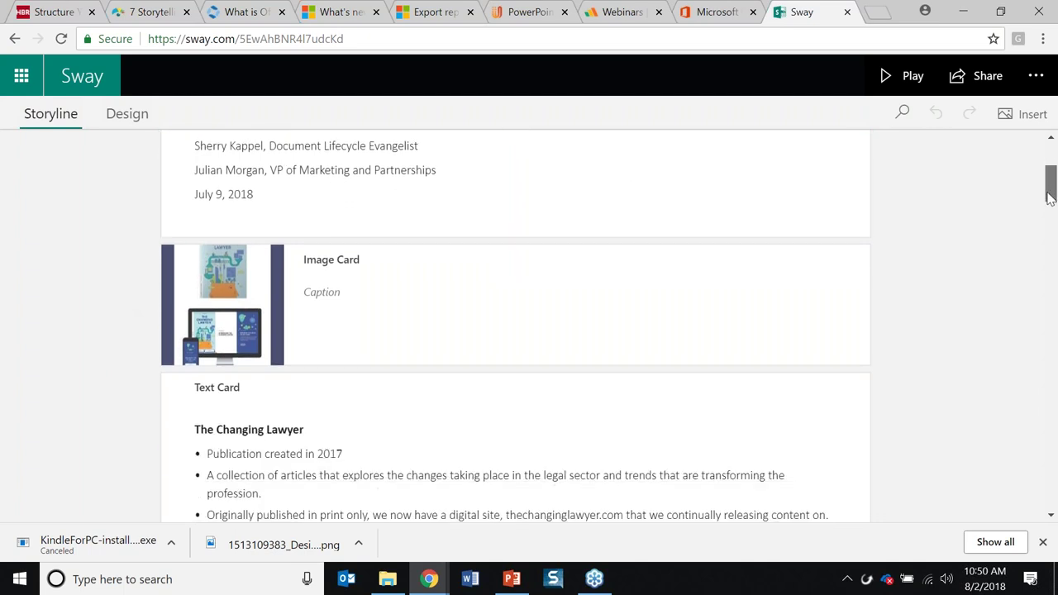
left_click(306, 276)
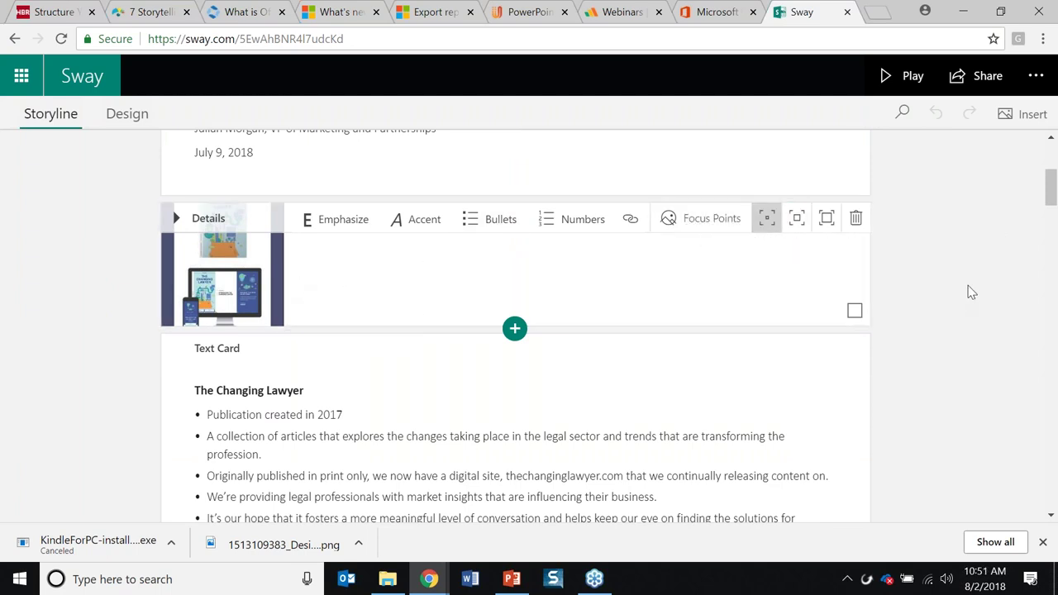
left_click_drag(1051, 196, 1050, 160)
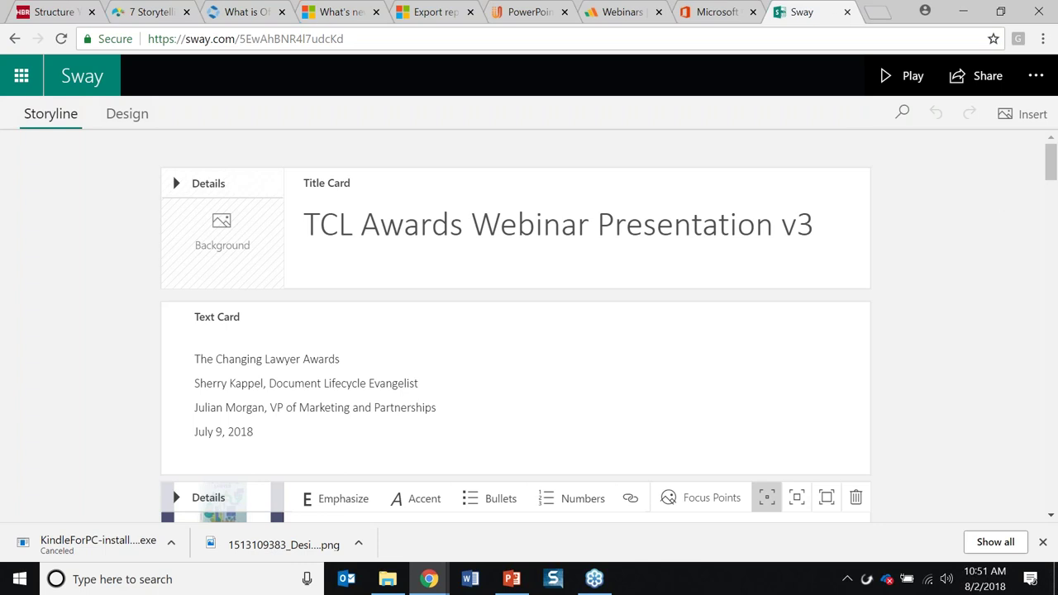
left_click(65, 121)
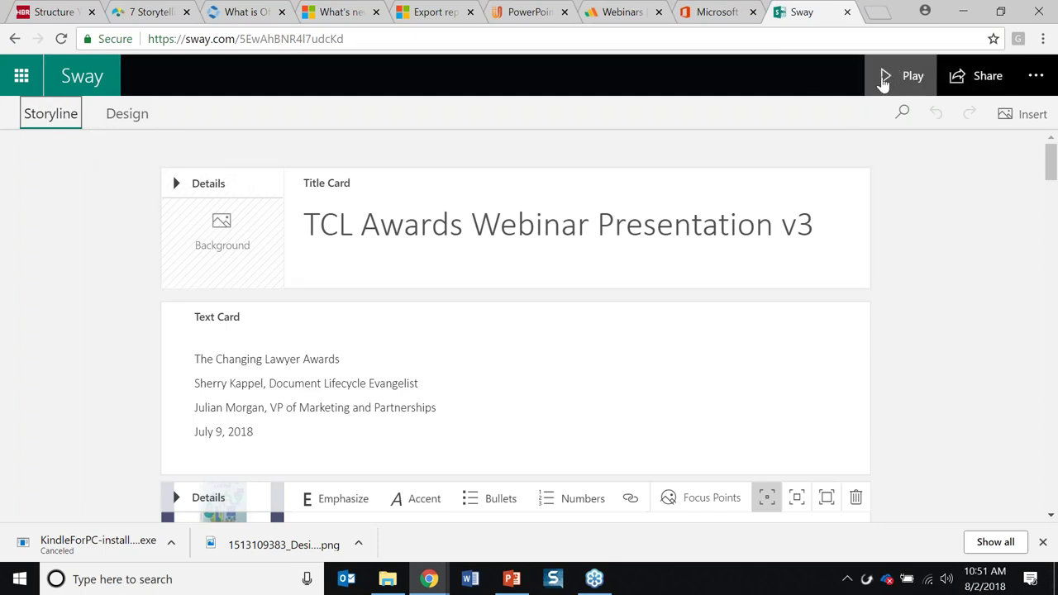
Play the TCL Awards Sway and scroll slightly past its opening title
left_click(884, 78)
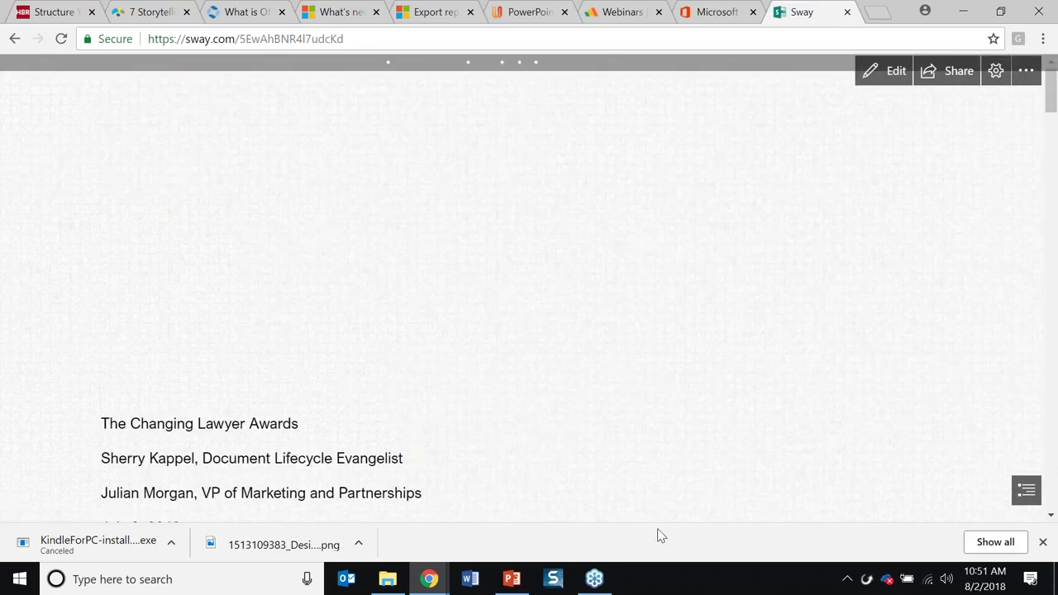
mouse_move(1053, 100)
left_mouse_down()
mouse_move(1048, 152)
mouse_move(1043, 83)
left_mouse_up()
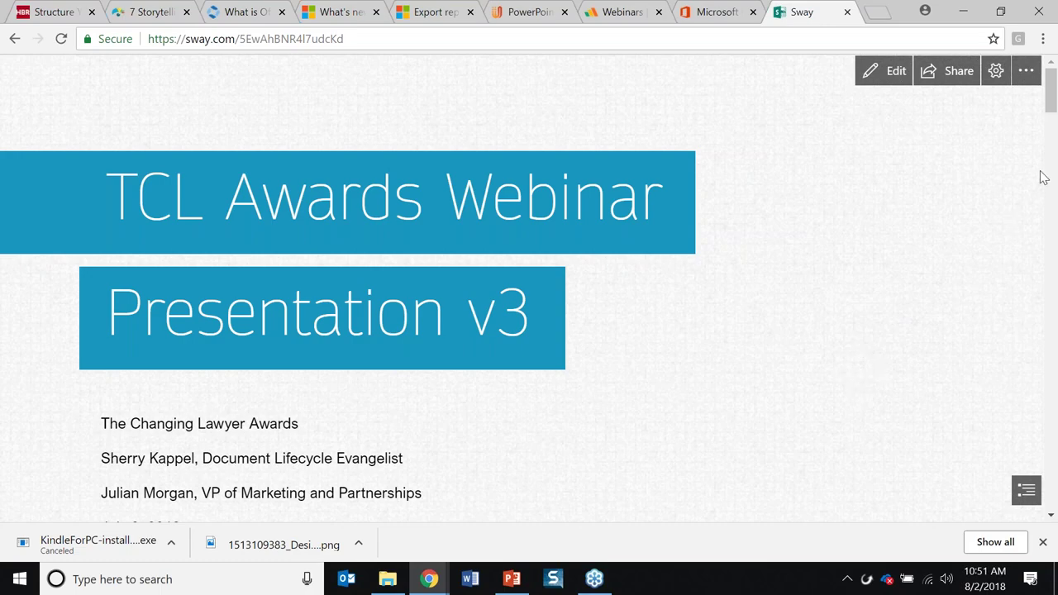
left_click_drag(1051, 103, 872, 91)
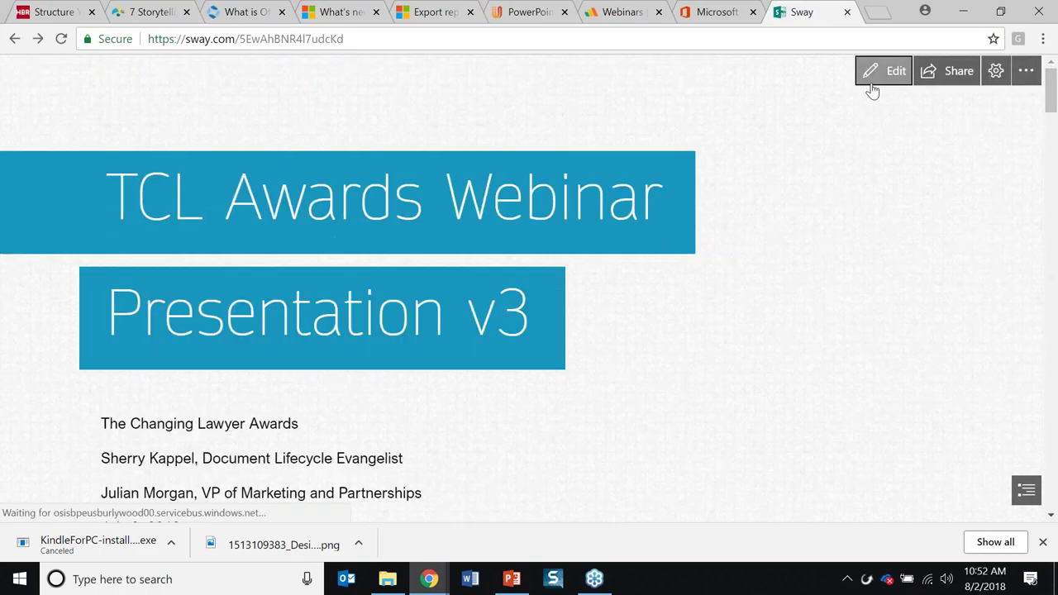
In Design view, try the Horizontal, Slides and Vertical layouts, ending on Horizontal
left_click(873, 83)
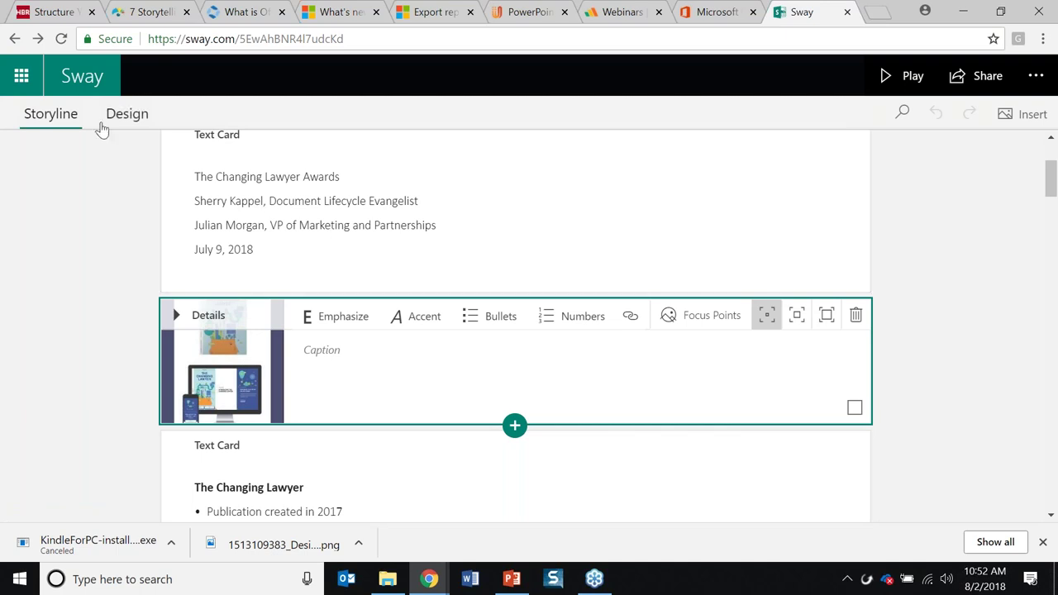
left_click(134, 114)
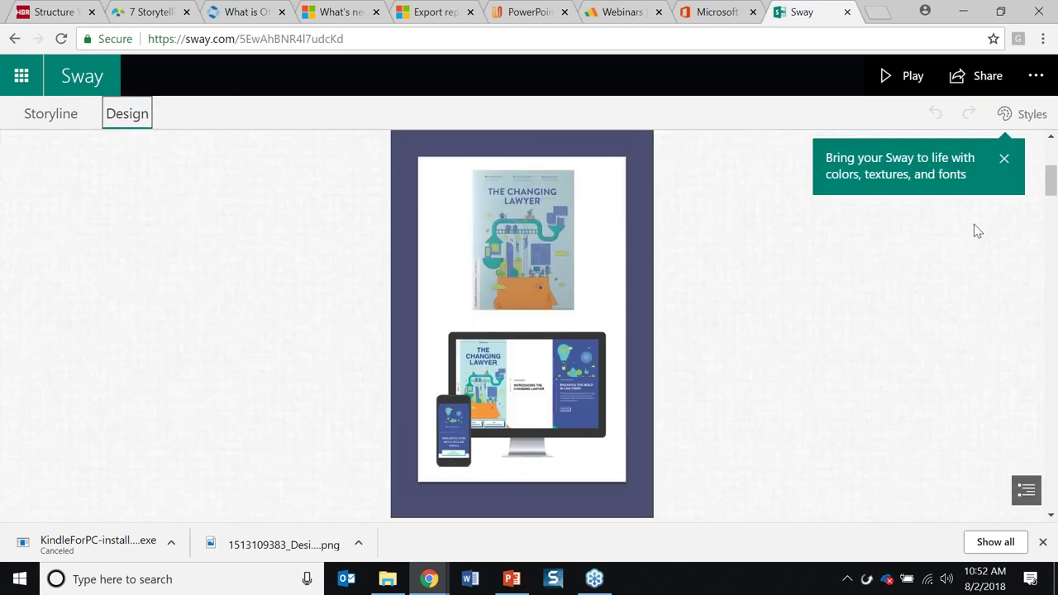
left_click(1023, 114)
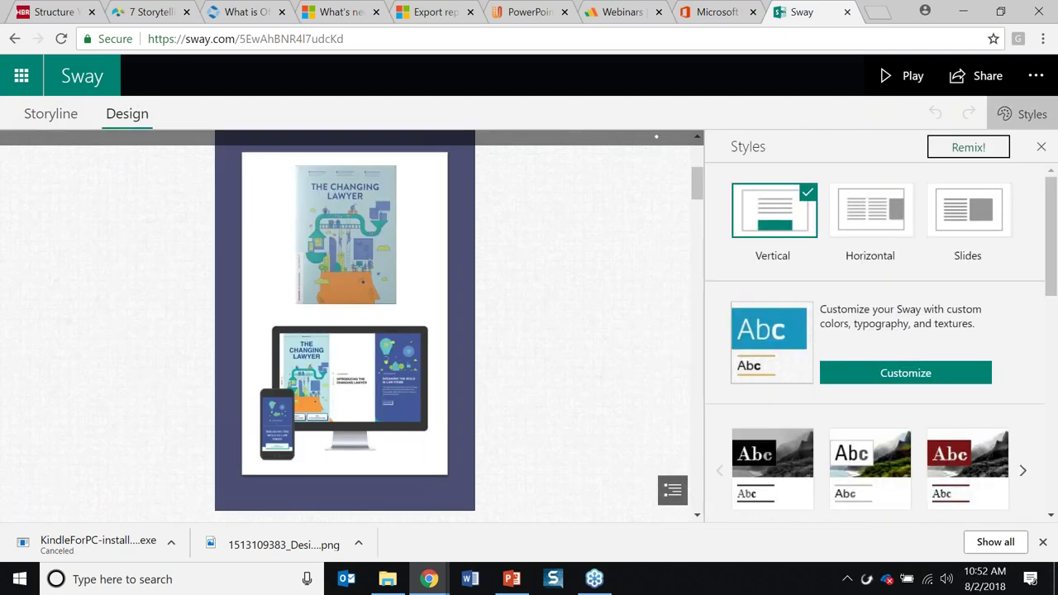
left_click(879, 231)
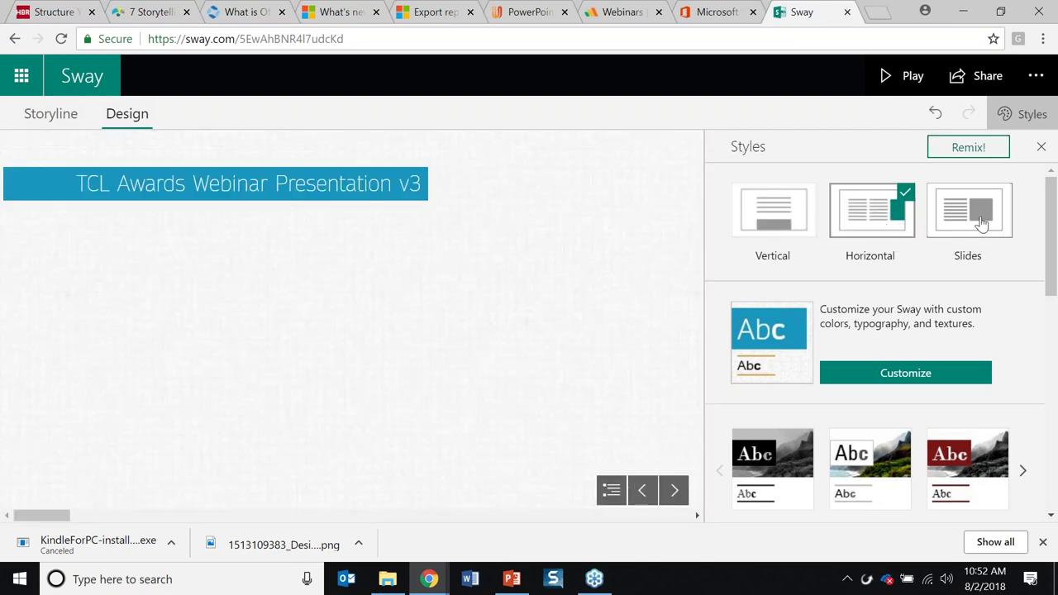
left_click(976, 224)
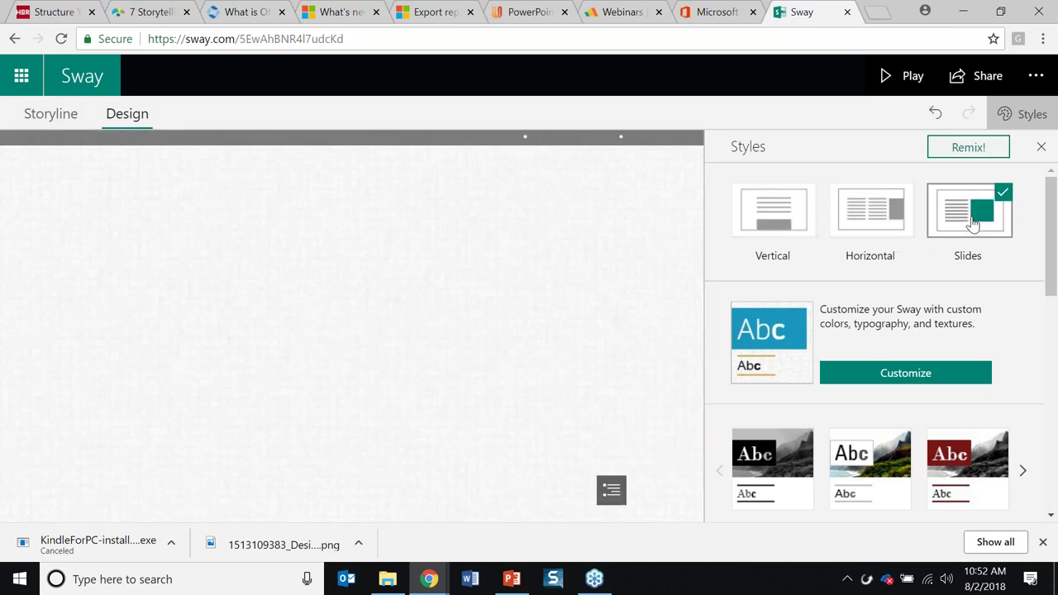
left_click(791, 236)
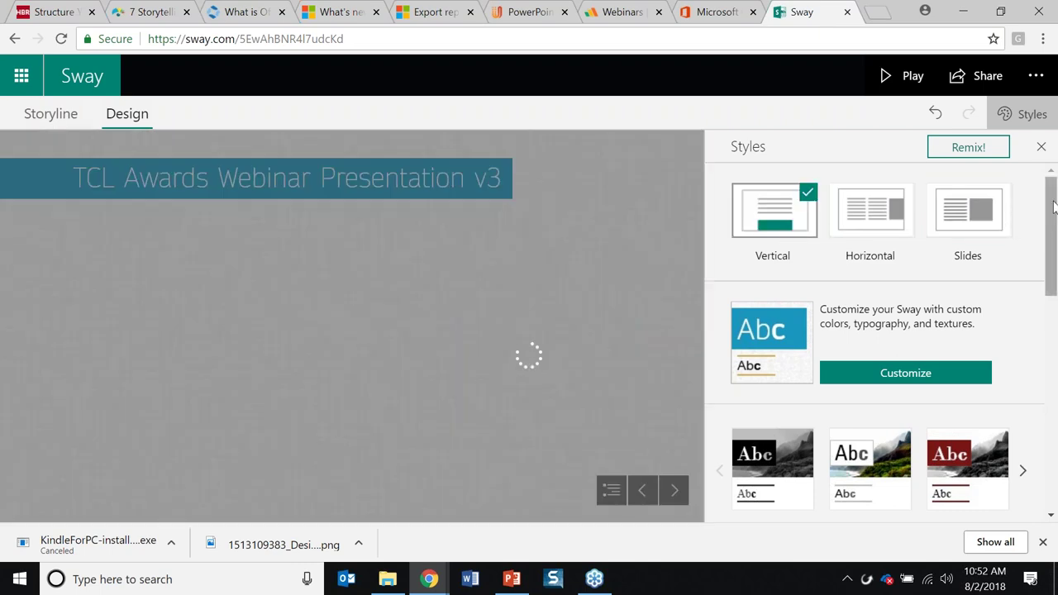
left_click(872, 219)
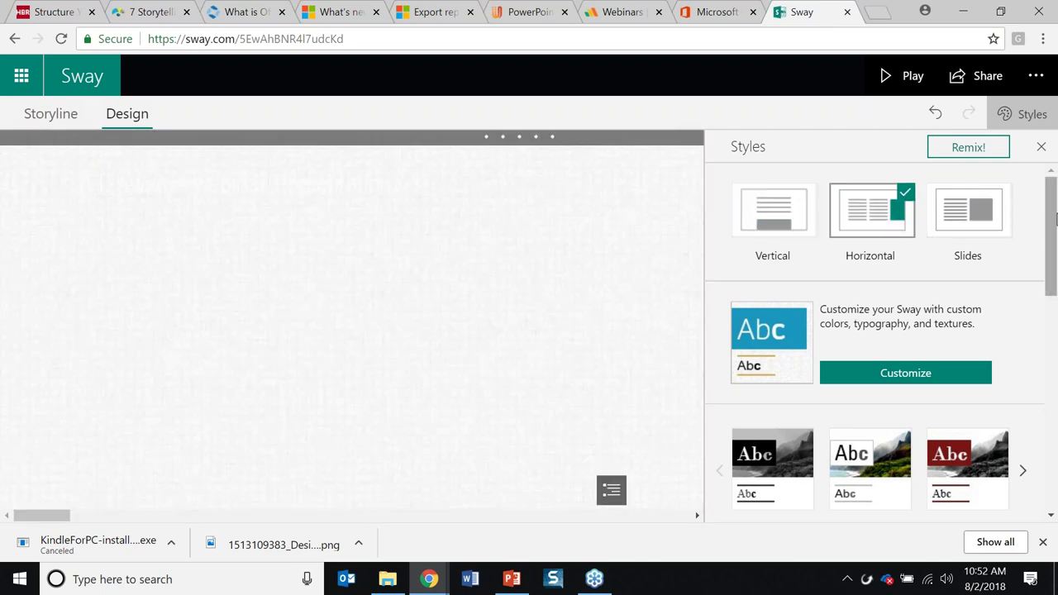
Apply the dark black-and-white style, try its lighter variation, then Remix! the design
left_click_drag(1053, 236, 1047, 291)
left_click(776, 324)
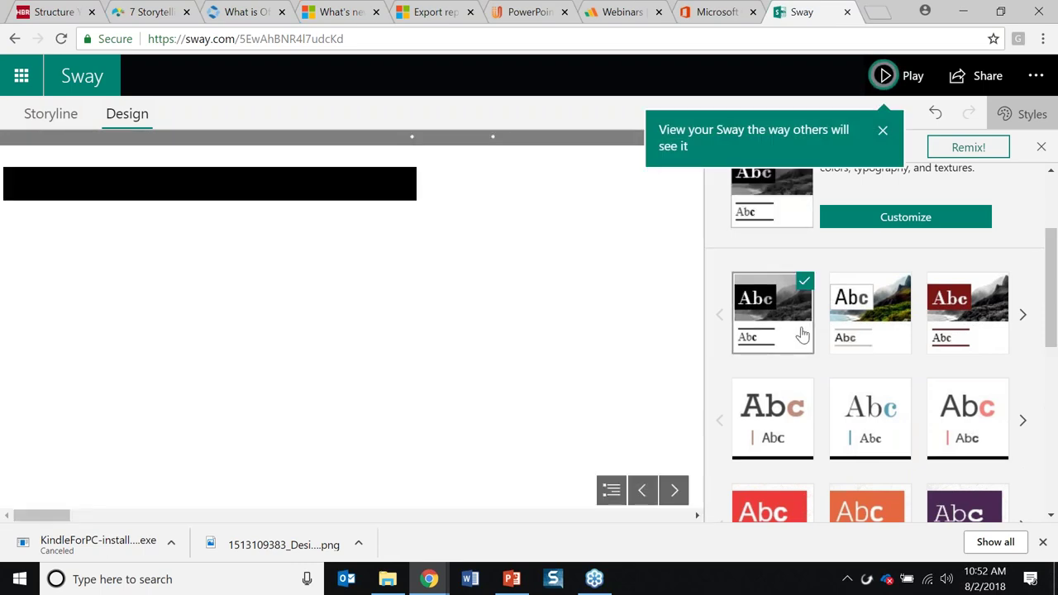
left_click(868, 327)
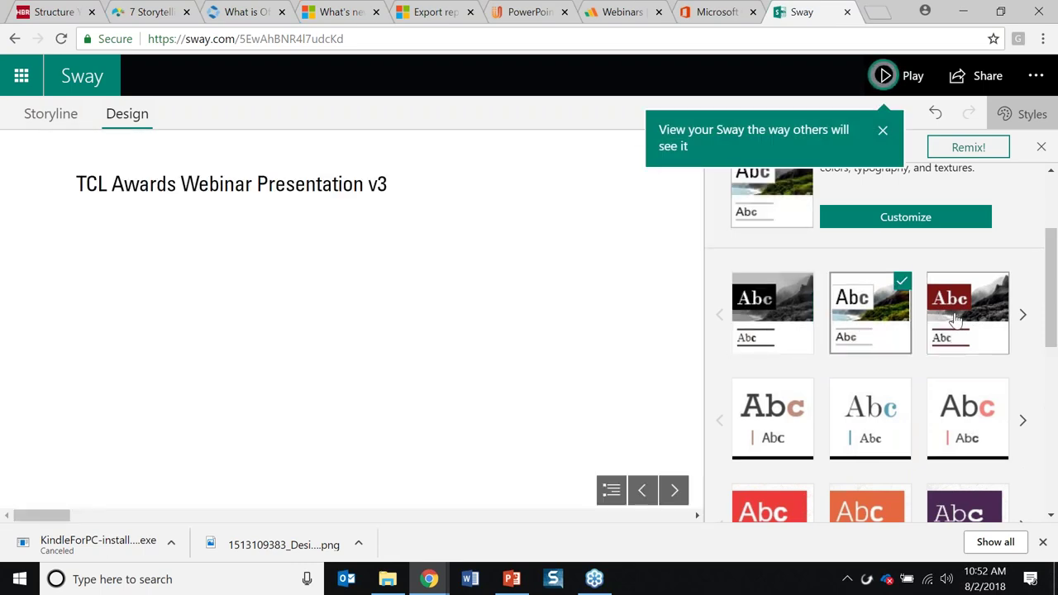
left_click(971, 149)
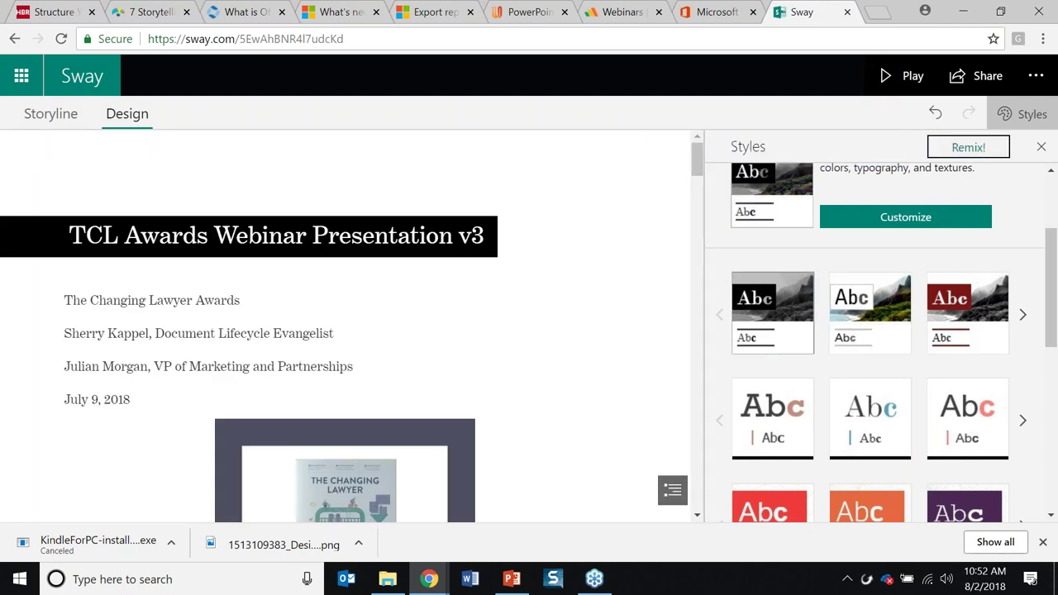
Play the restyled Sway, scrolling down through the awards sections and back to the title
left_click(909, 83)
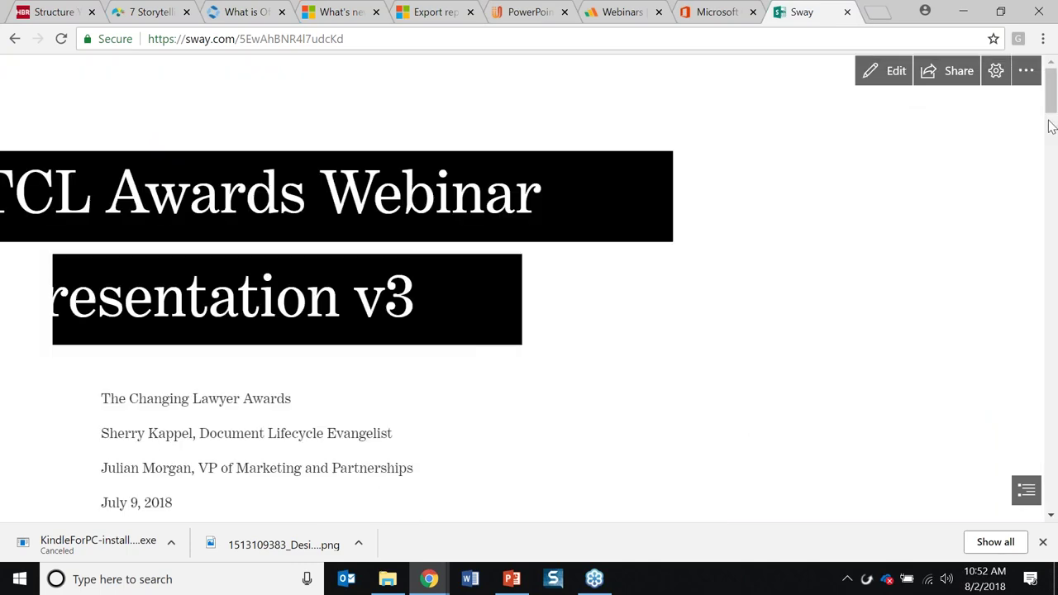
scroll(738, 454, "down", 2)
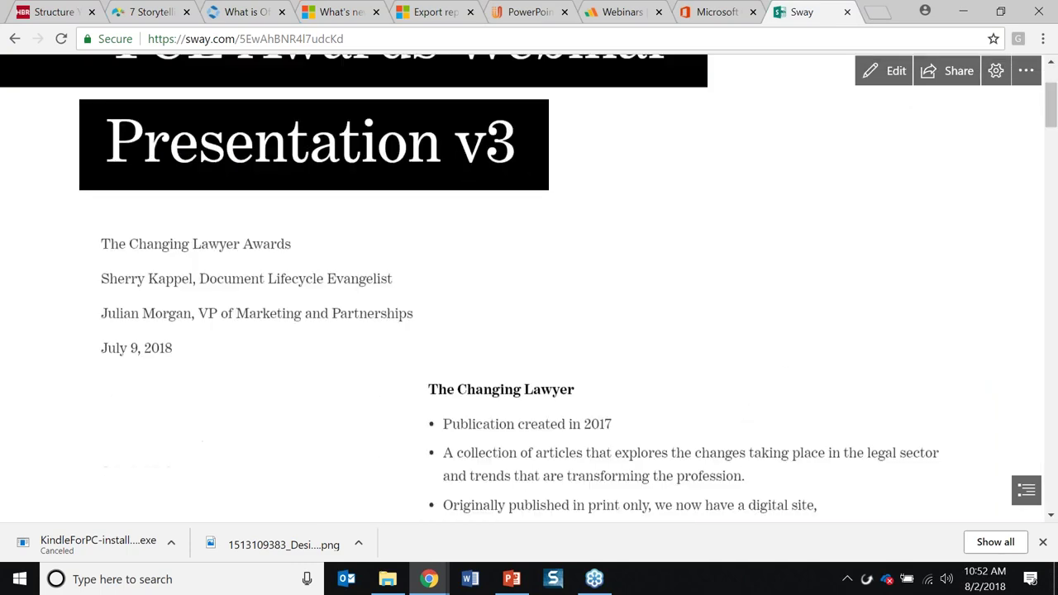
scroll(762, 430, "down", 2)
scroll(756, 431, "down", 6)
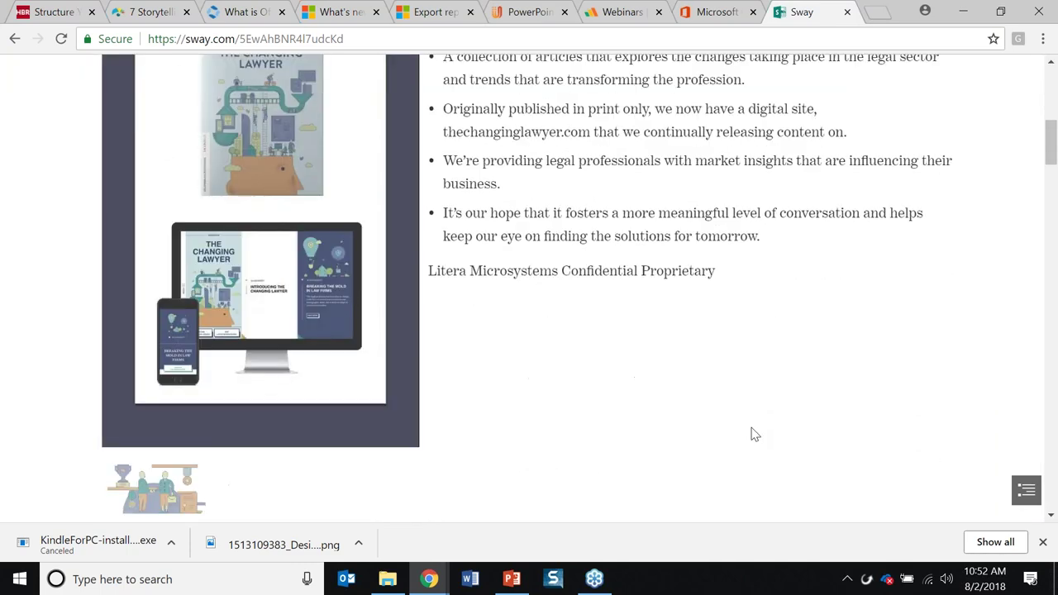
scroll(753, 432, "down", 1)
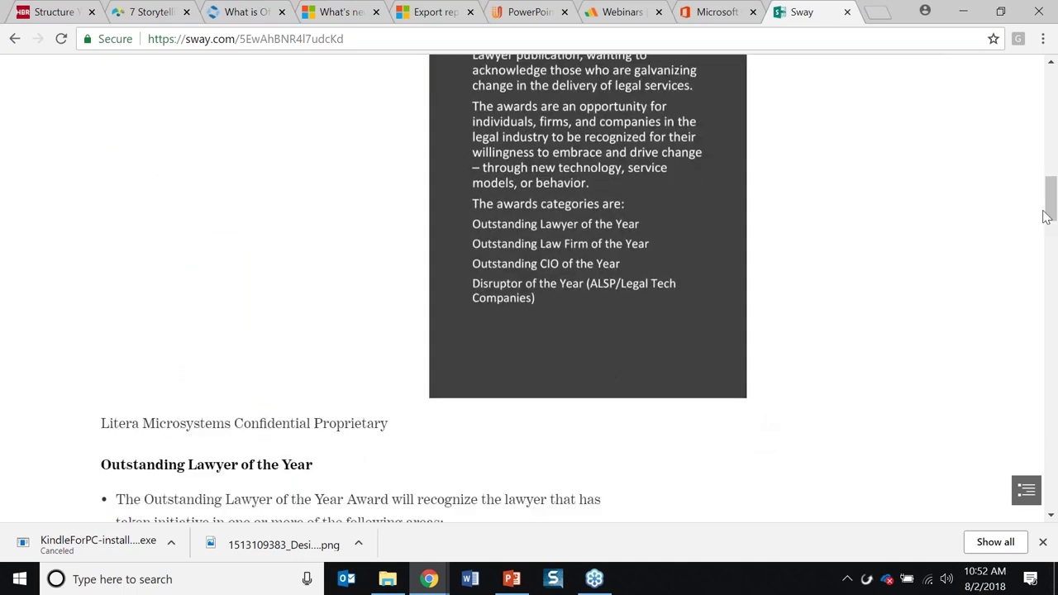
left_click_drag(1054, 213, 1031, 129)
scroll(799, 402, "up", 3)
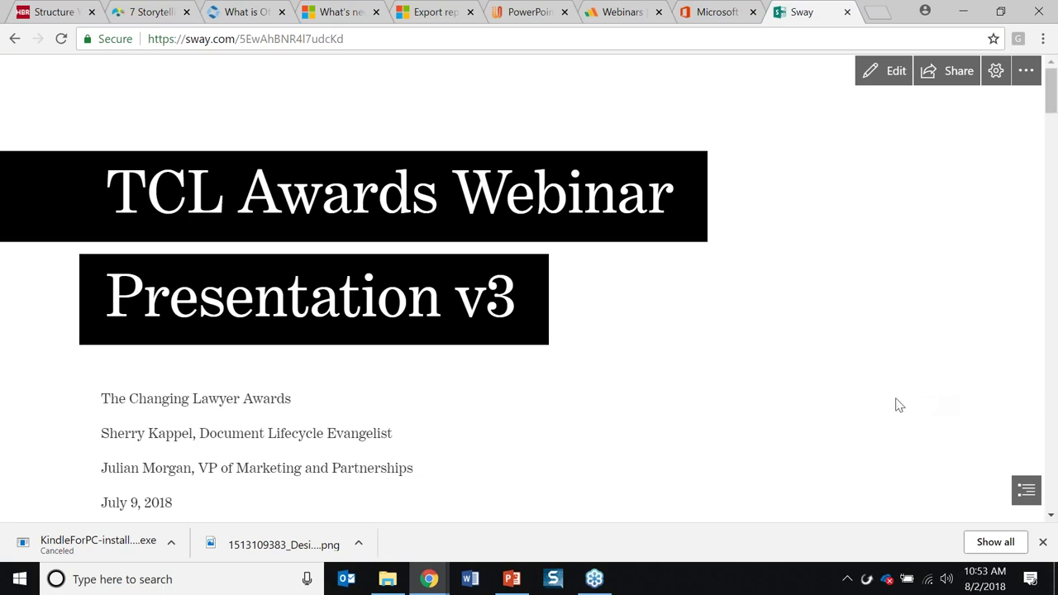
Return to the Sway's storyline editor and dismiss its options menu without choosing anything
left_click(876, 74)
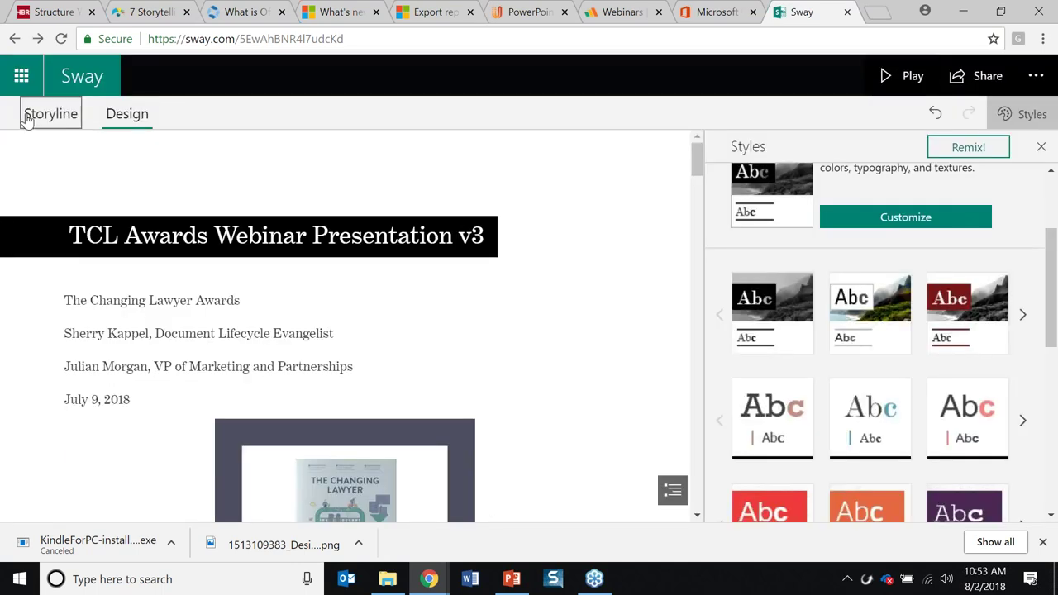
left_click(25, 117)
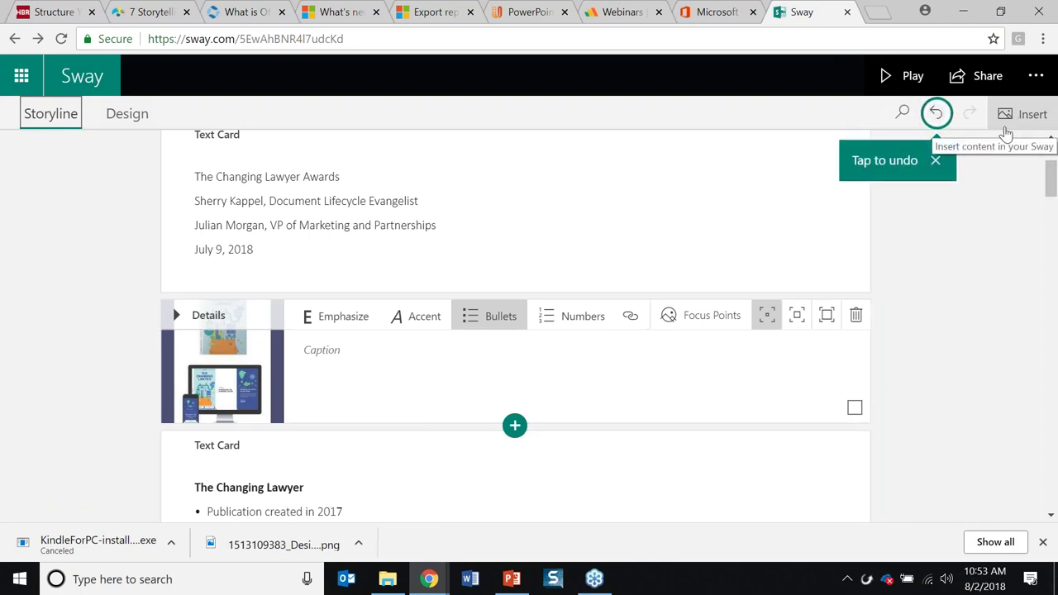
left_click(1033, 77)
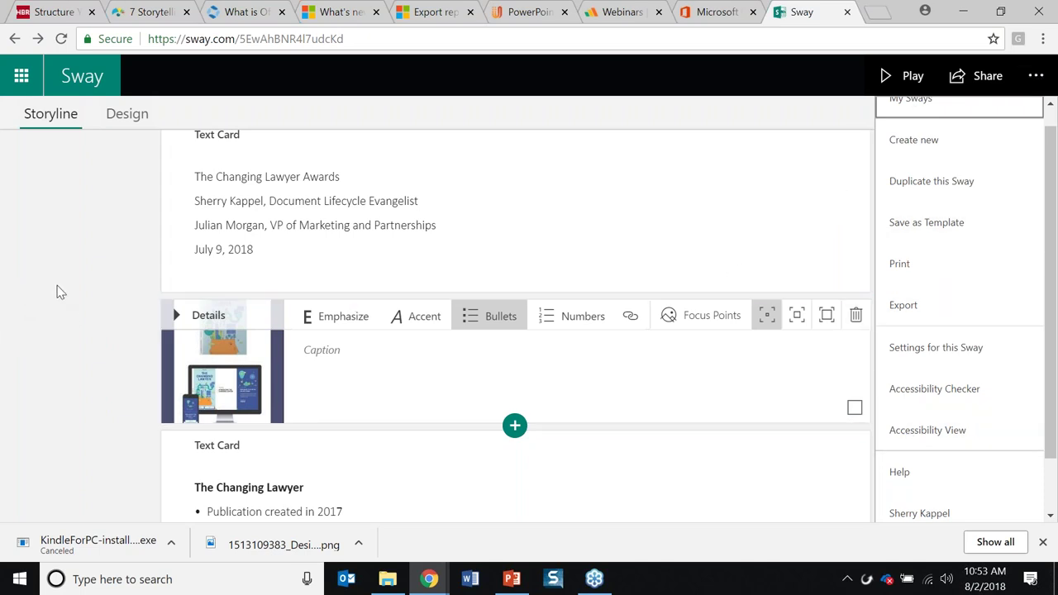
left_click(66, 317)
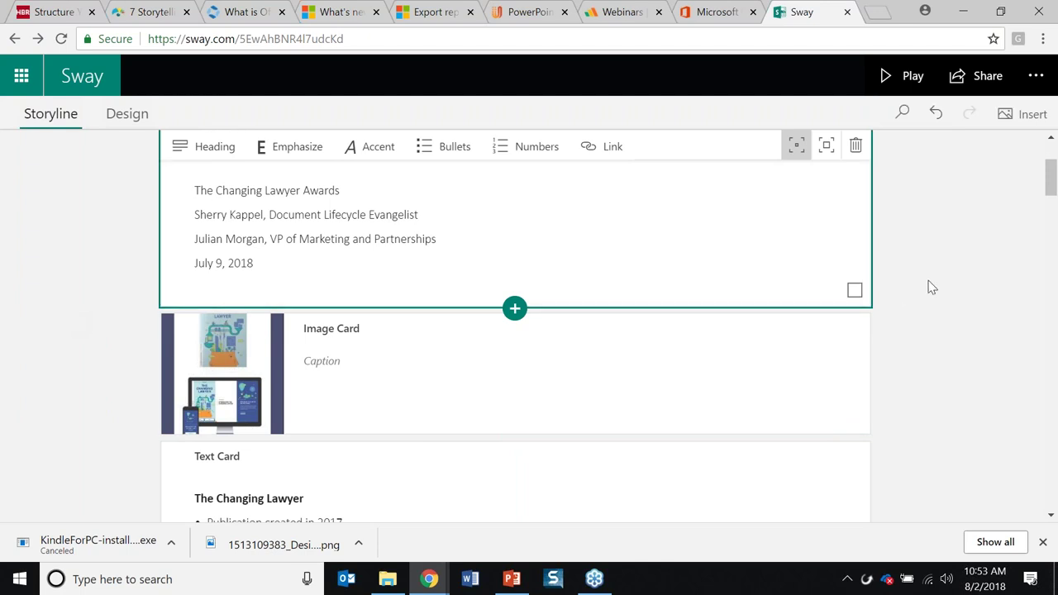
Scroll the Sway storyline, then switch to PowerPoint and scroll the slide thumbnail pane
left_click_drag(1049, 181, 1048, 169)
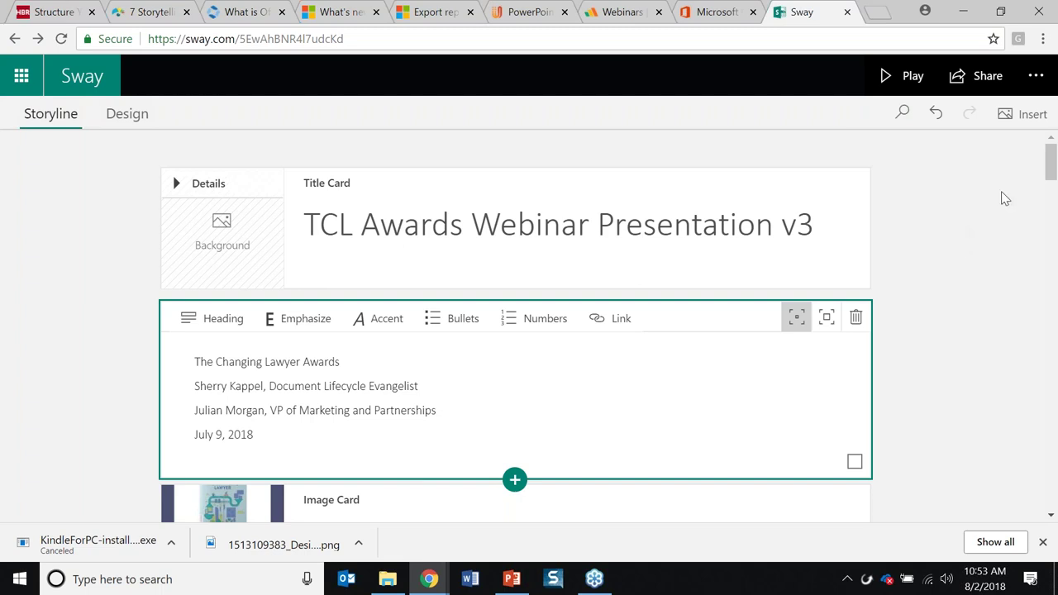
left_click_drag(1048, 170, 1047, 186)
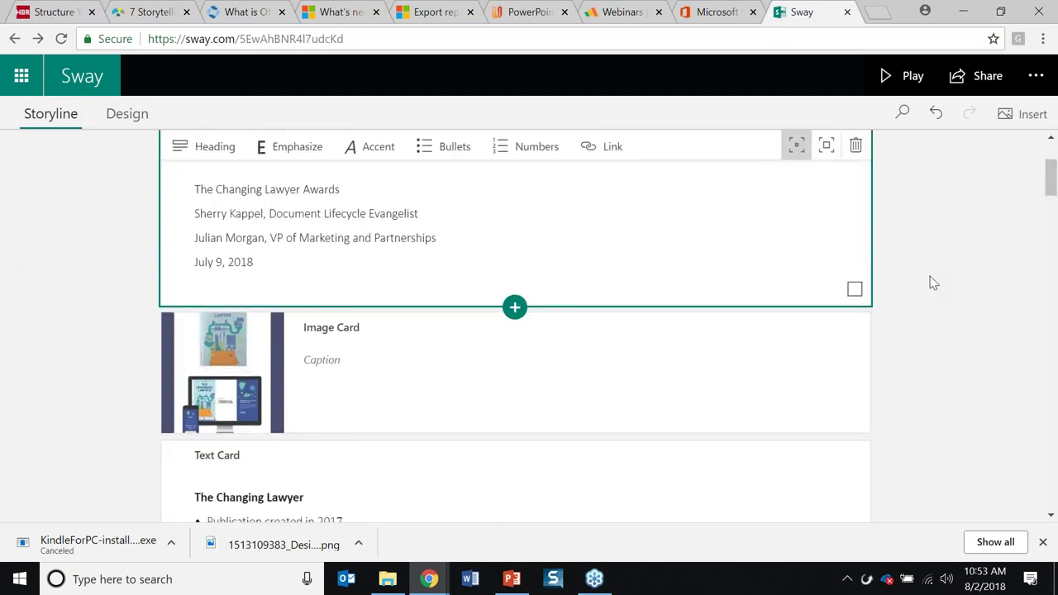
key("alt+Tab")
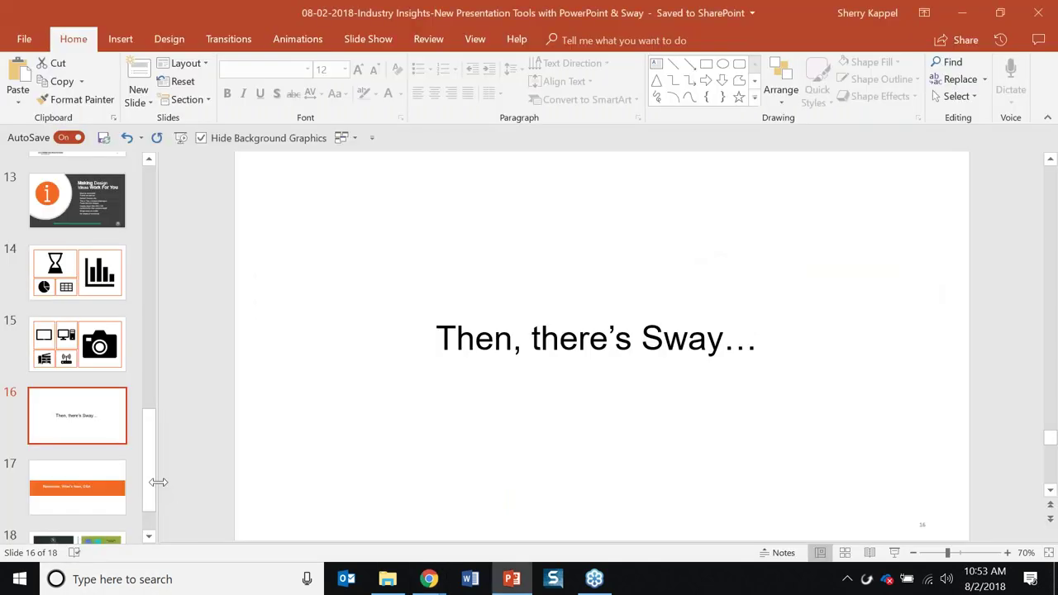
scroll(155, 469, "down", 1)
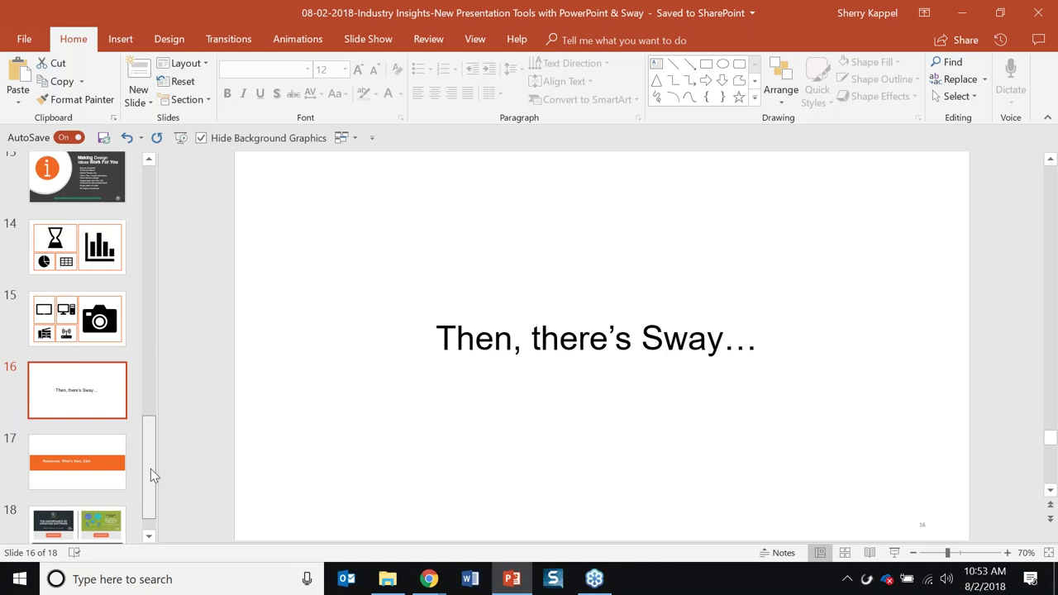
Select slide 17, 'Resources, What's Next, Q&A', in the thumbnail pane
left_click(115, 485)
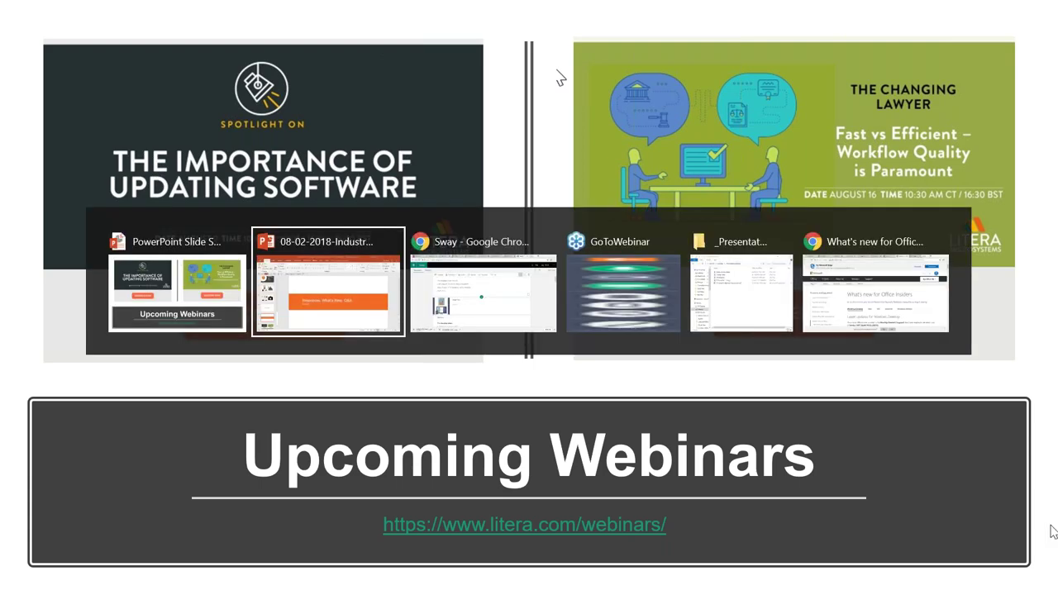
key("alt+Tab")
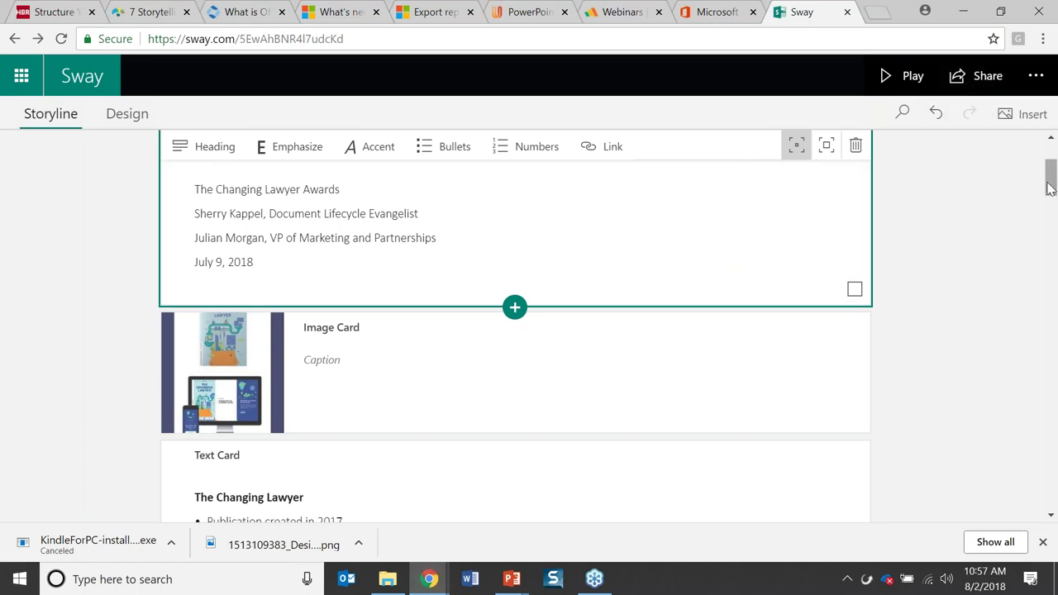
Back in the Sway tab, enable Curated color inspiration under Design Styles > Customize and close the pane
scroll(1050, 178, "up", 2)
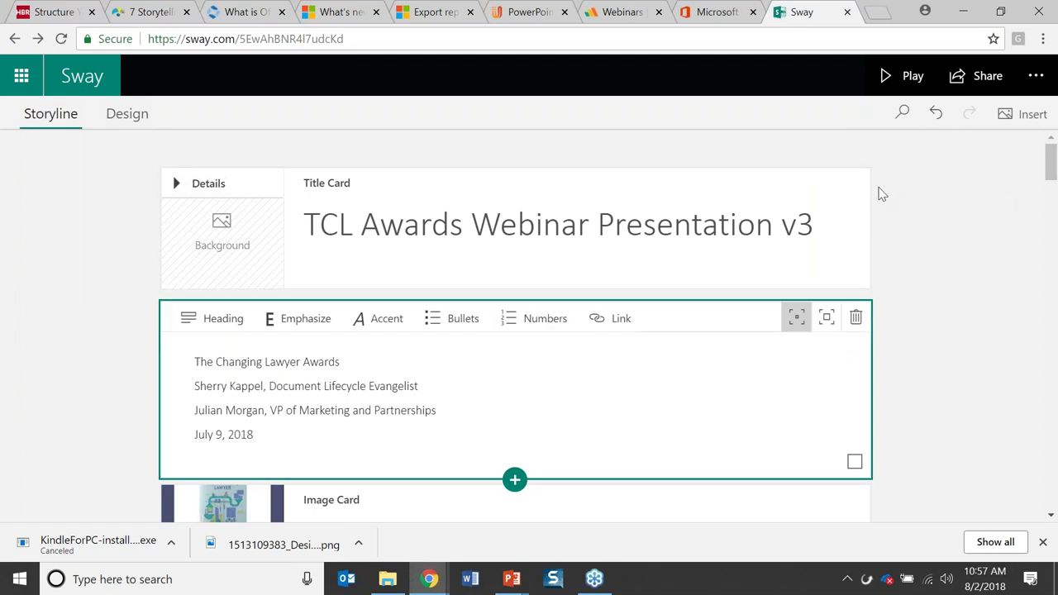
left_click(137, 116)
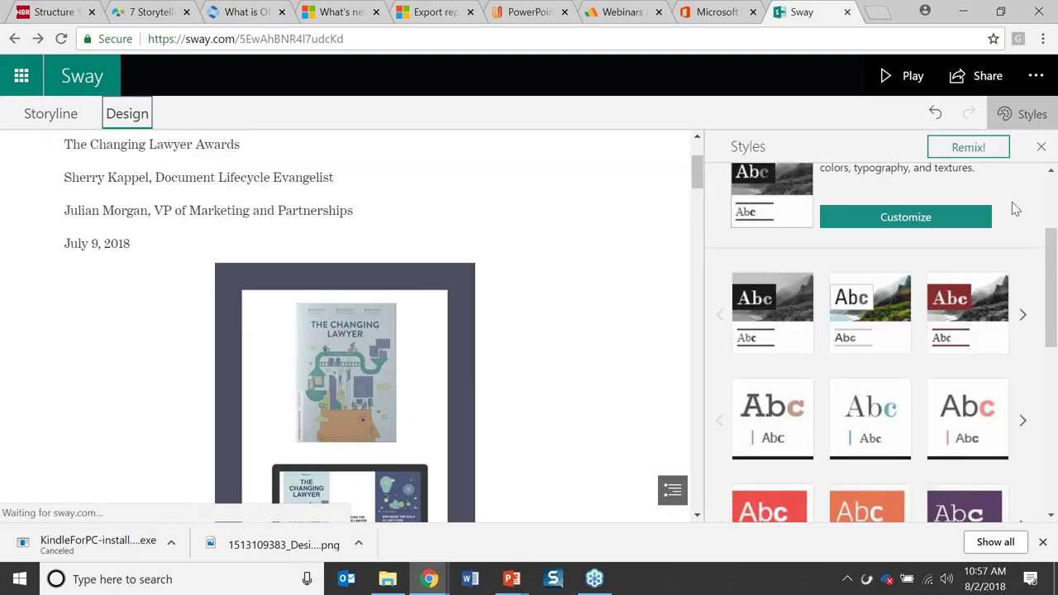
left_click(905, 219)
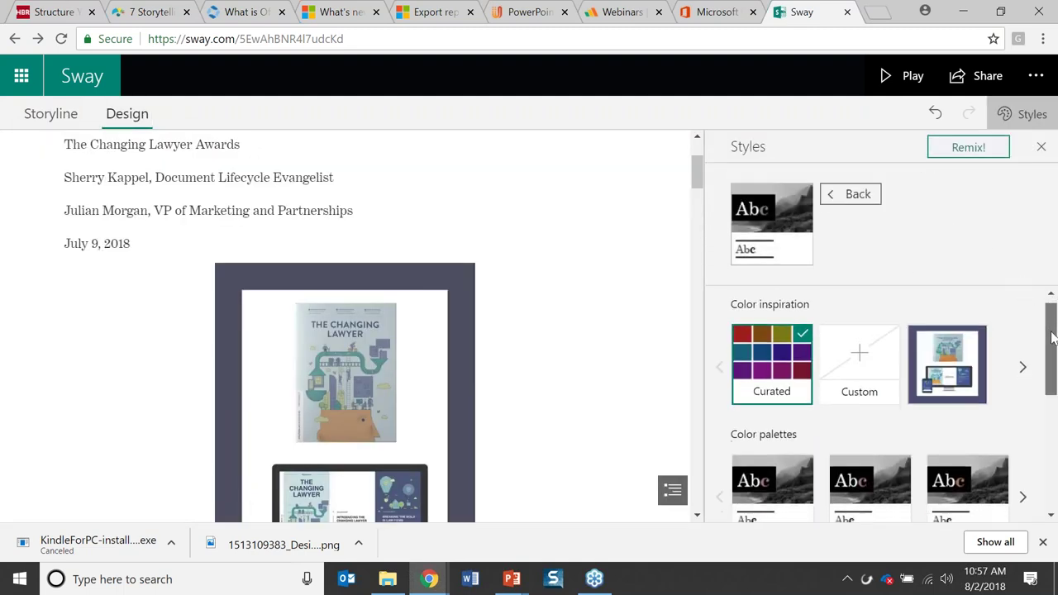
scroll(852, 368, "down", 1)
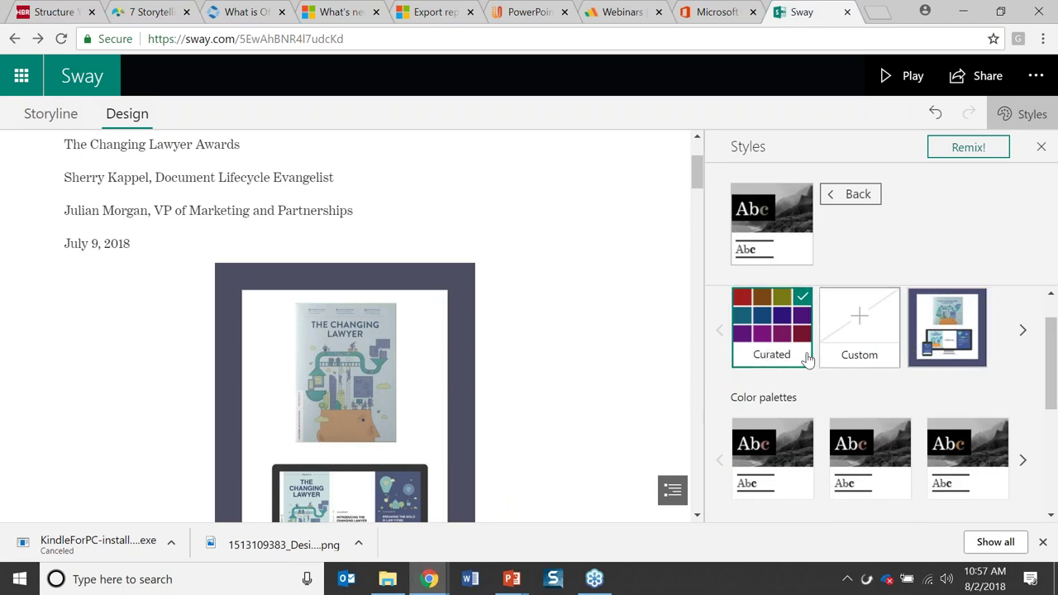
left_click(779, 350)
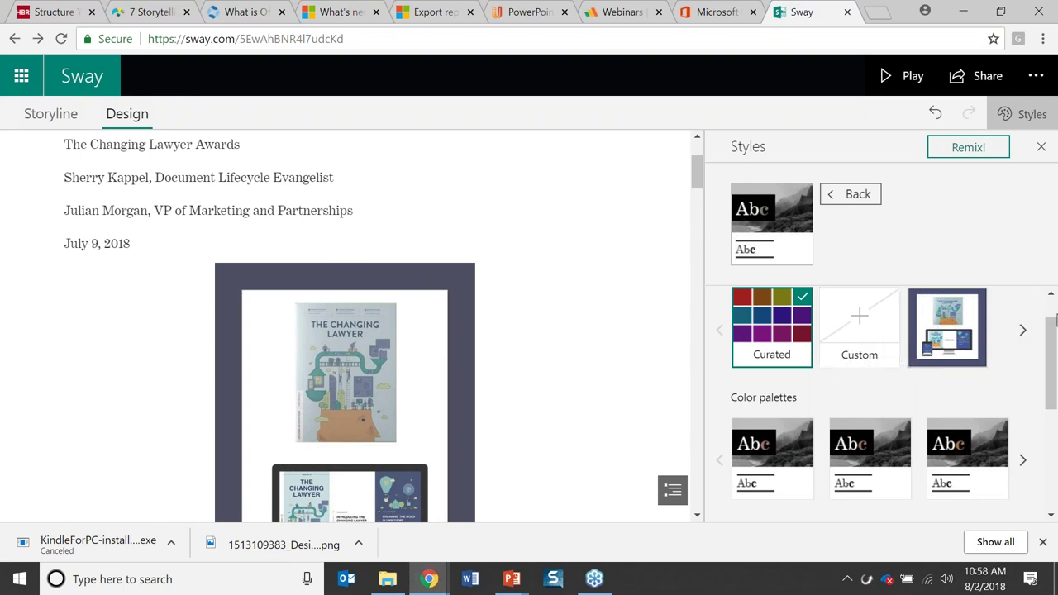
left_click_drag(1053, 321, 1052, 245)
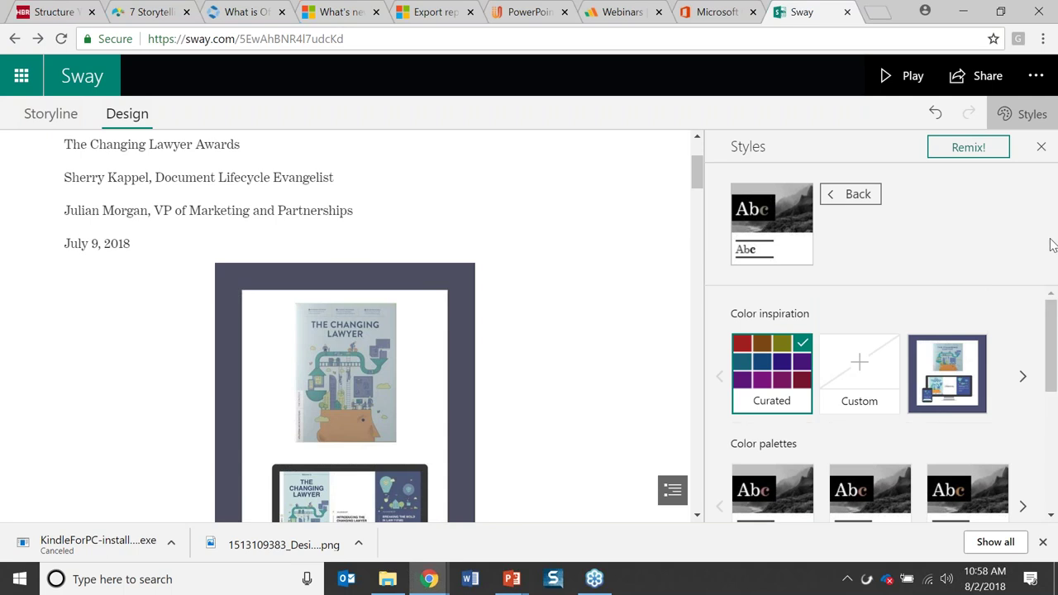
left_click(1043, 152)
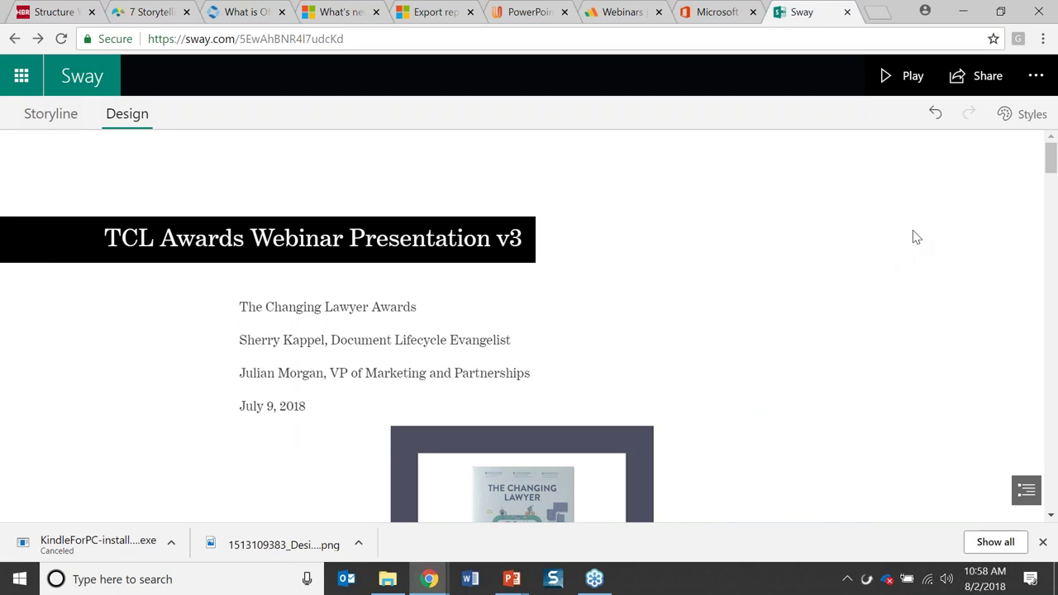
key("alt+Tab")
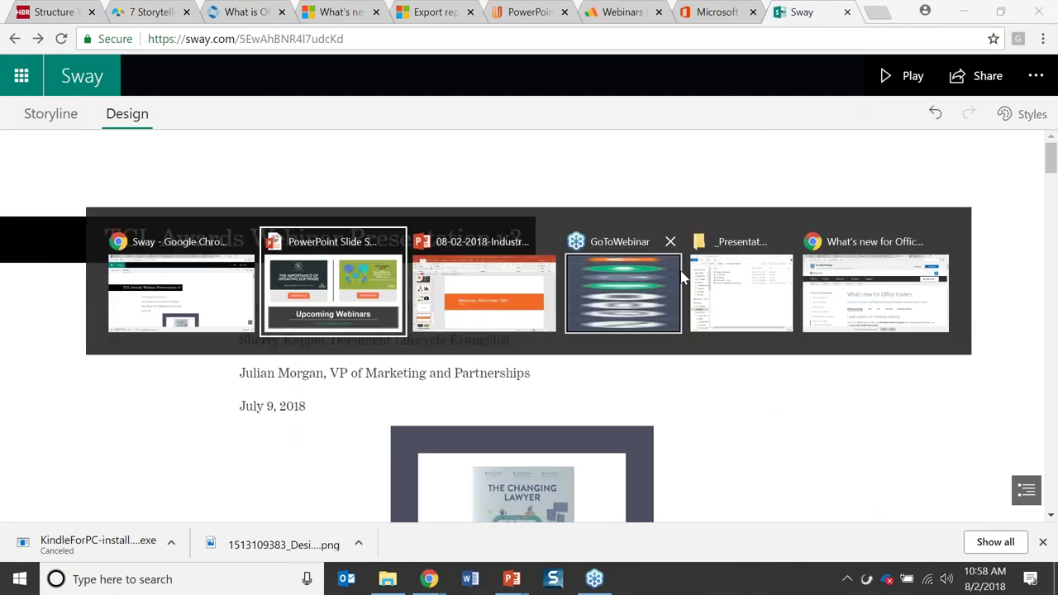
key("alt+Tab")
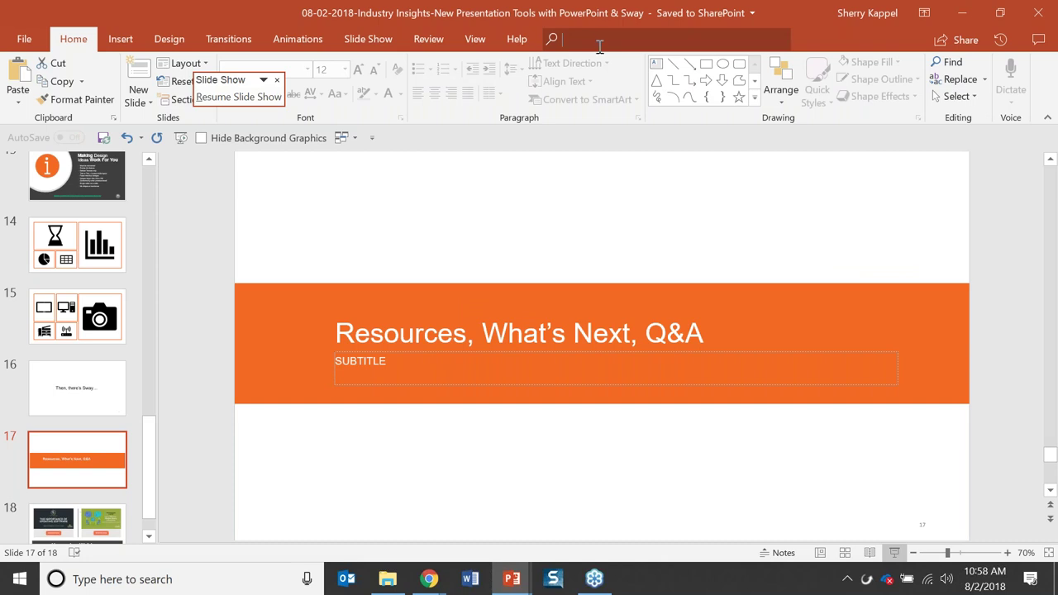
type("what")
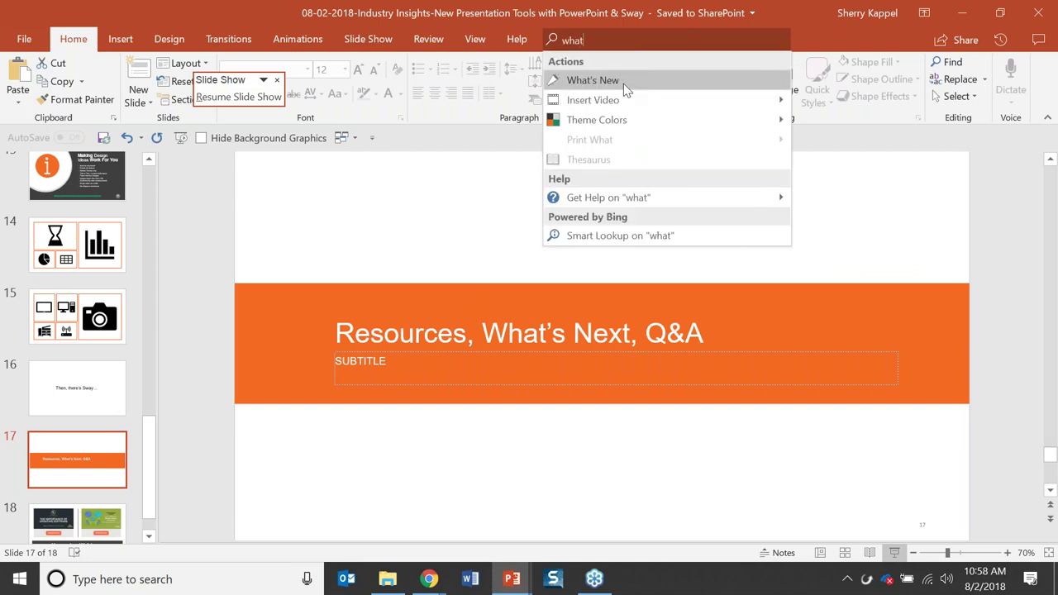
mouse_move(620, 80)
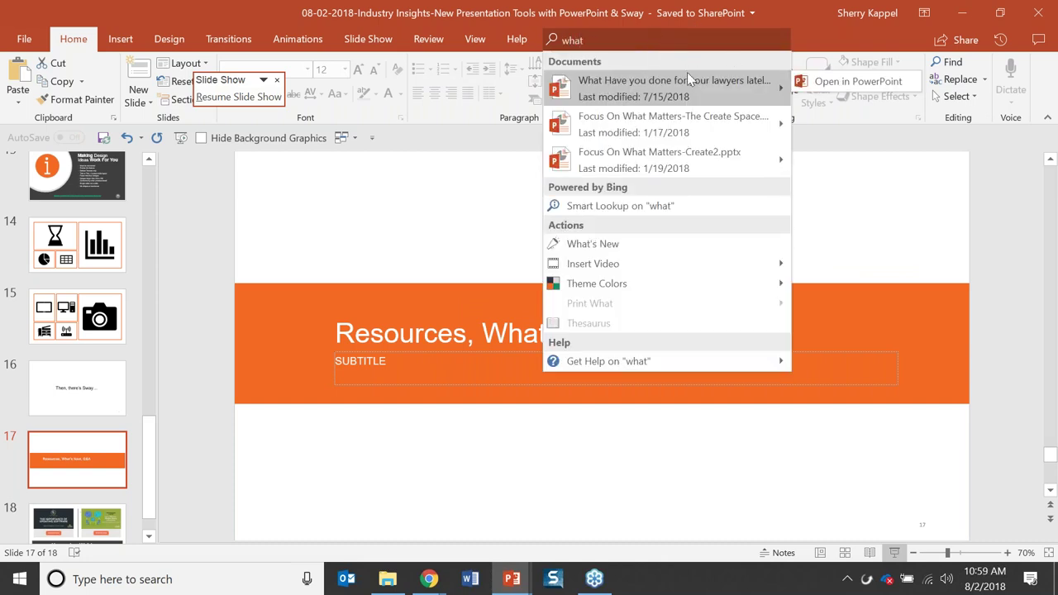
key("alt+Tab")
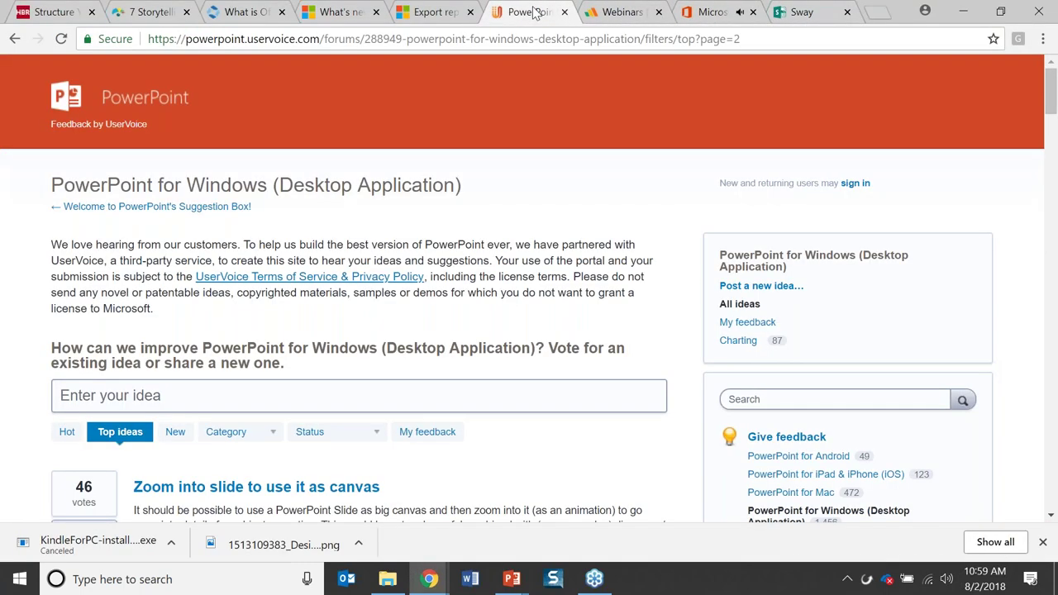
On the What's new in PowerPoint 2016 page, open the Office Insiders tab and scroll its updates
left_click(421, 15)
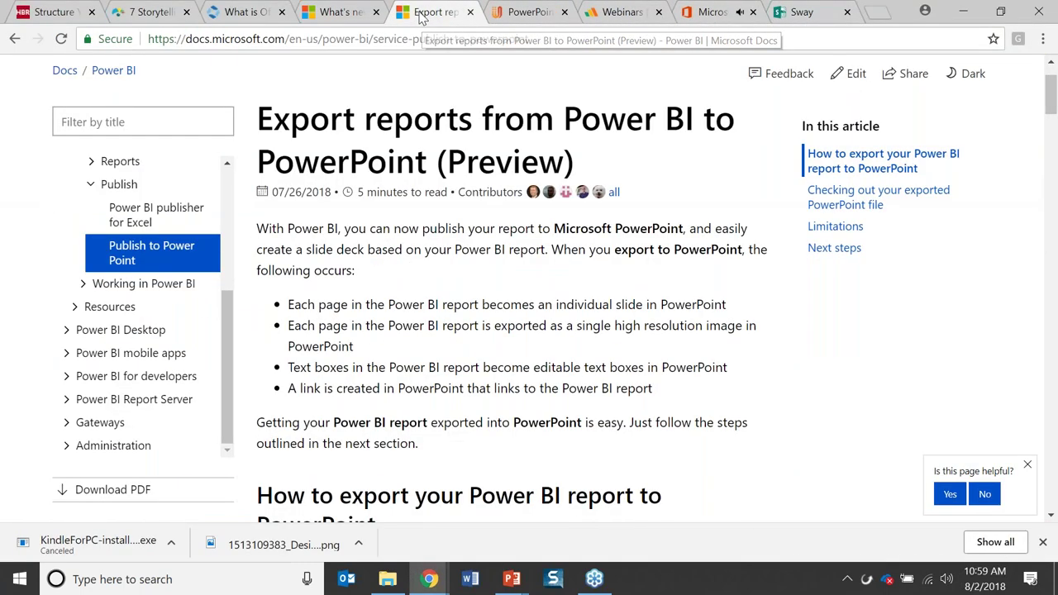
left_click(350, 17)
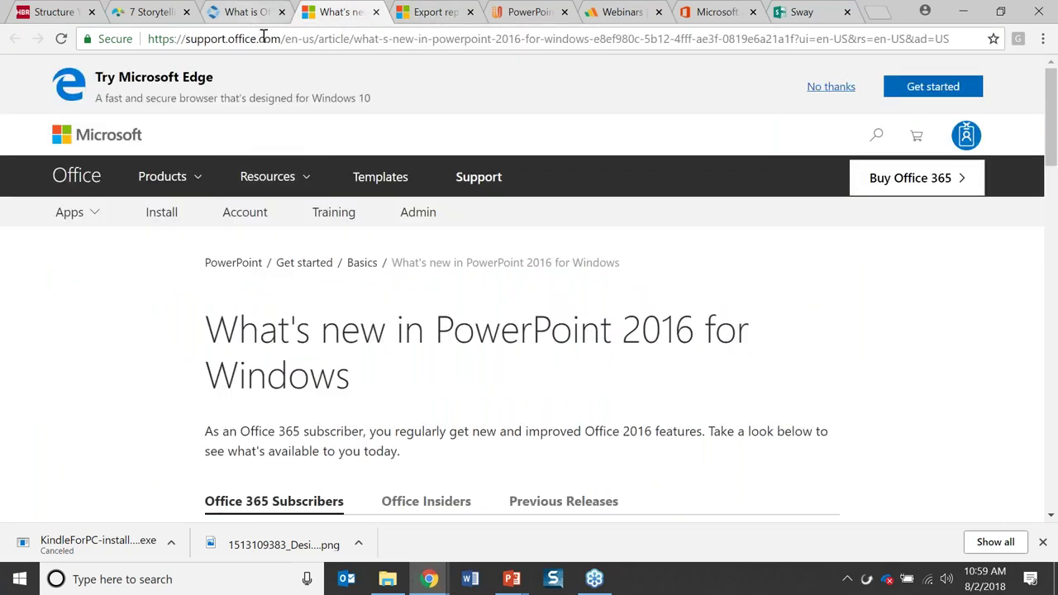
left_click(706, 14)
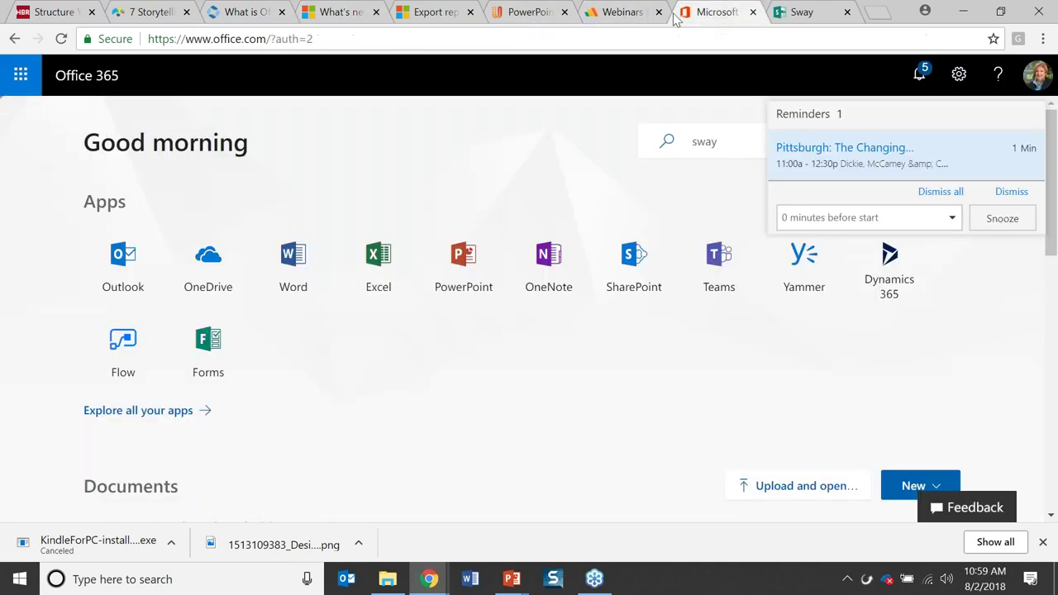
left_click(338, 12)
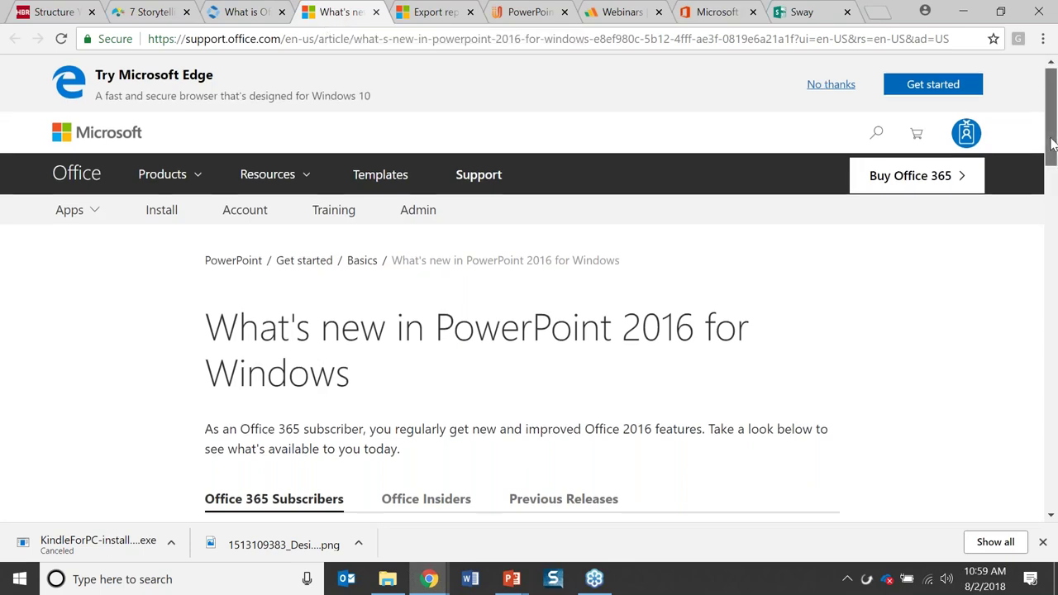
left_click_drag(1051, 141, 1051, 164)
left_click(455, 421)
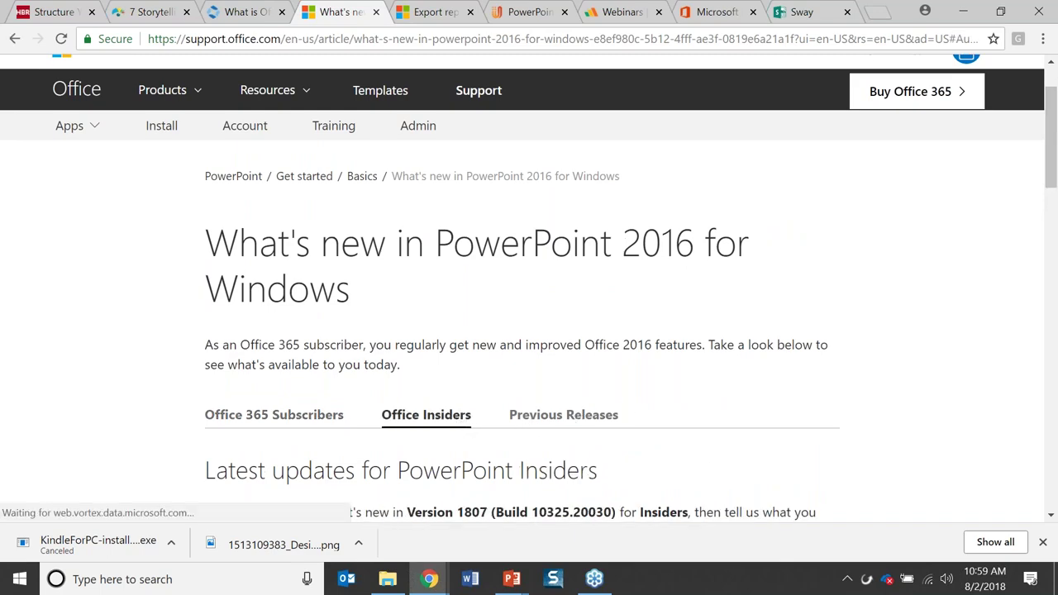
left_click_drag(1051, 175, 1053, 292)
Open the 'What's new for Office Insiders' article listing features like Stocks data type
left_click(421, 377)
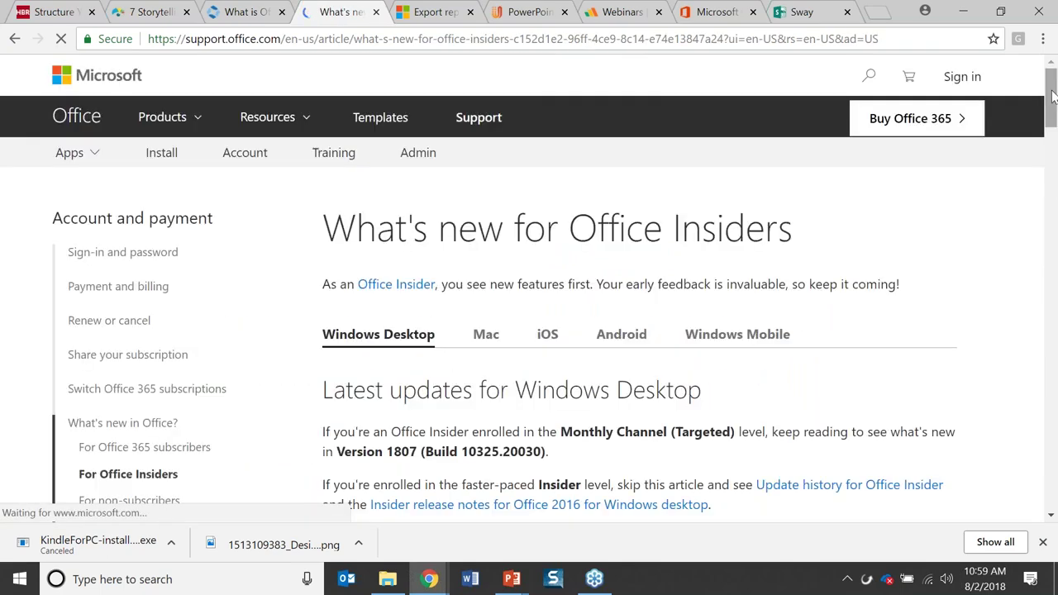
mouse_move(1050, 104)
left_mouse_down()
mouse_move(1043, 274)
mouse_move(1048, 112)
left_mouse_up()
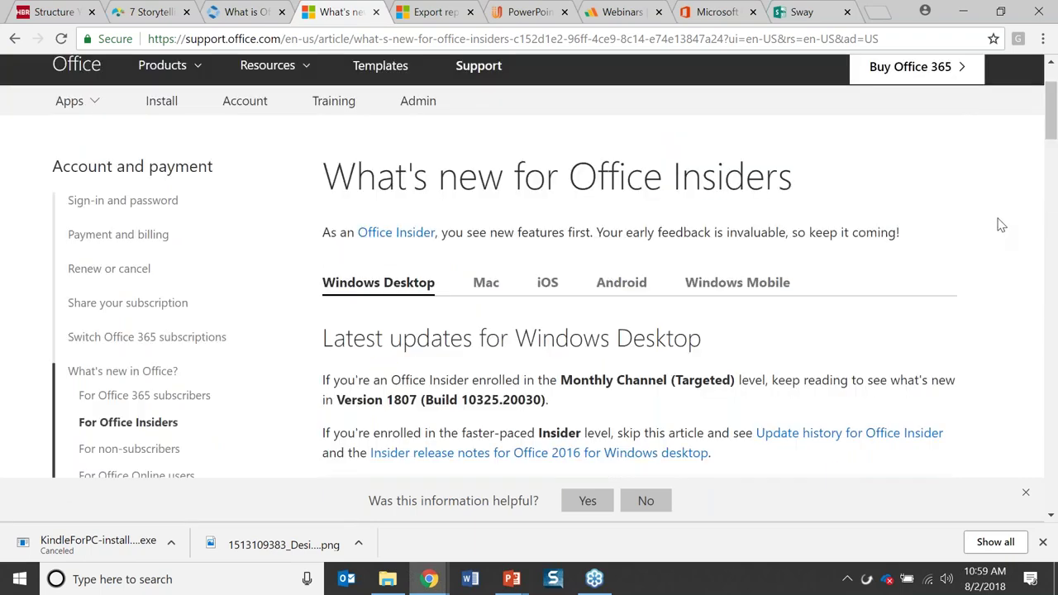